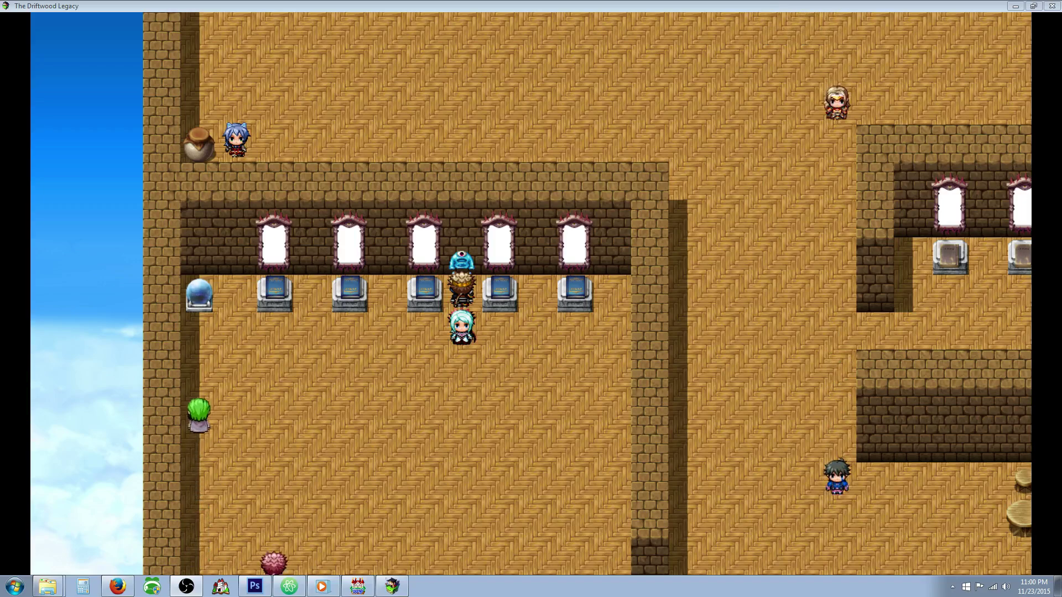
Walk into a slime battle and have Yackapo guard this turn.
{"action": "left_click", "coordinate": [326, 335]}
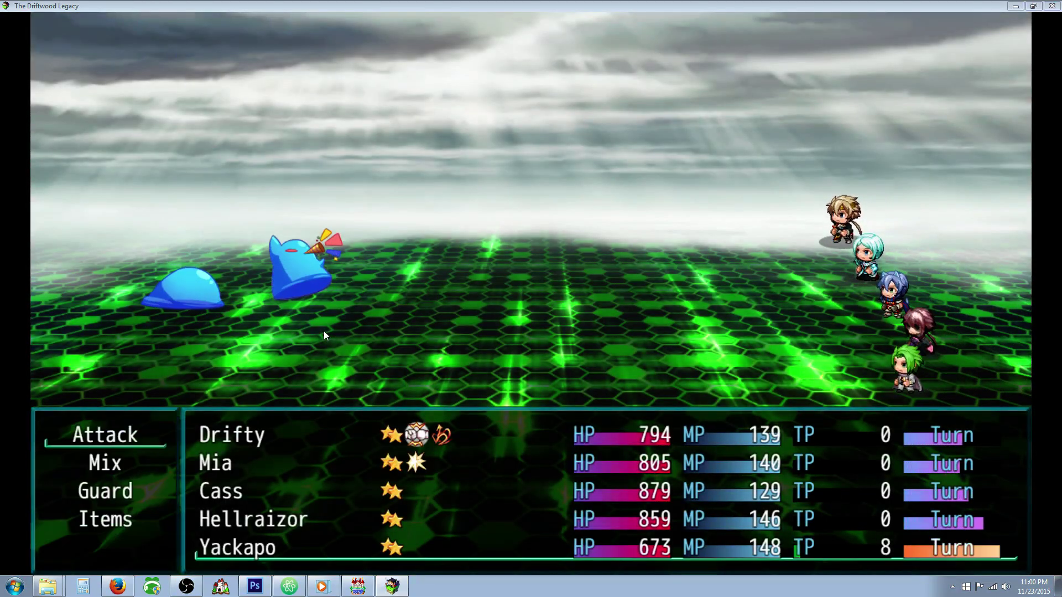
{"action": "key", "text": "Down"}
{"action": "key", "text": "Down"}
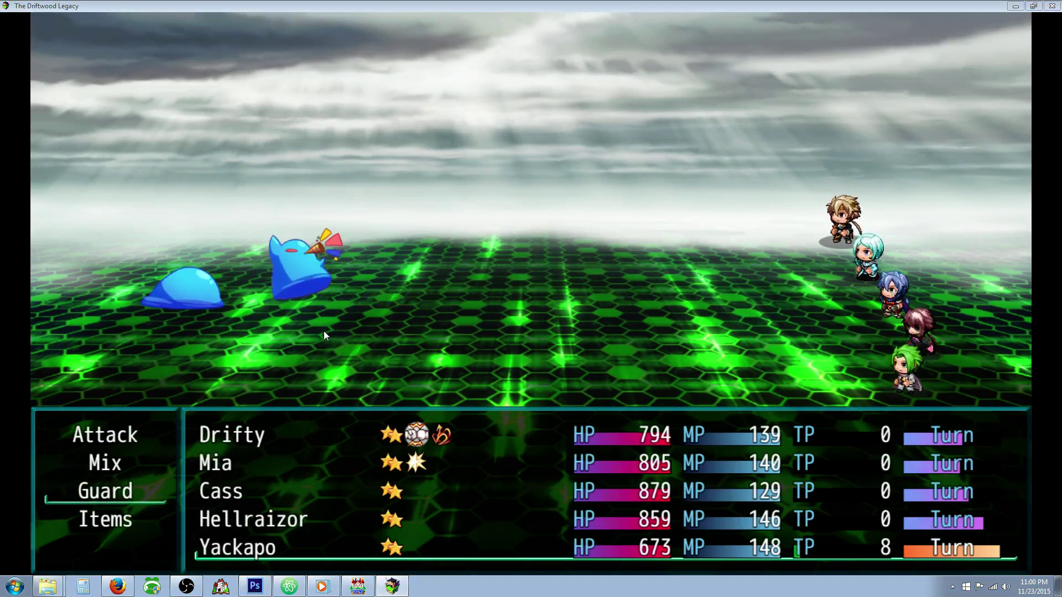
{"action": "key", "text": "Return"}
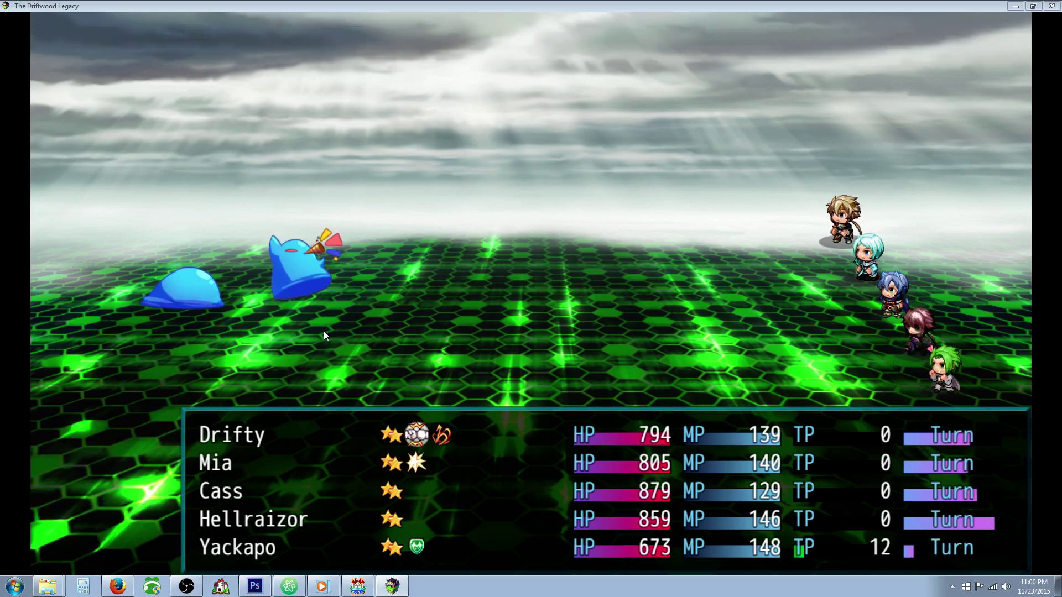
Have Hellraizor cast Morph's Alter Self: Dark on himself.
{"action": "key", "text": "Down"}
{"action": "key", "text": "Down"}
{"action": "key", "text": "Return"}
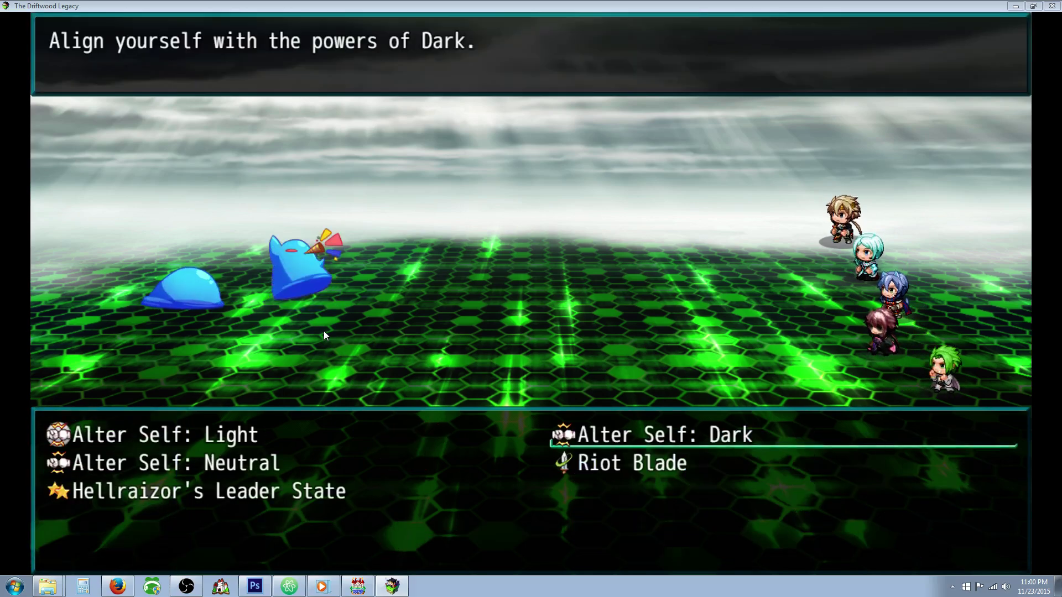
{"action": "key", "text": "Left"}
{"action": "key", "text": "Down"}
{"action": "key", "text": "Up"}
{"action": "key", "text": "Right"}
{"action": "key", "text": "Return"}
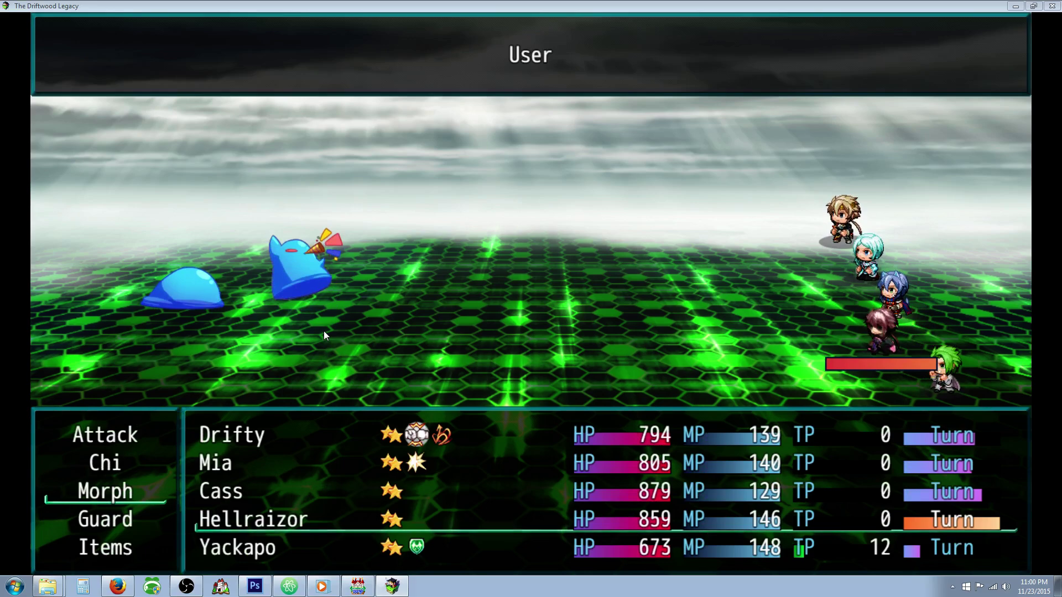
{"action": "key", "text": "Return"}
Browse Cass's Skill and Blue categories to bring up the Blue list.
{"action": "key", "text": "Down"}
{"action": "key", "text": "Down"}
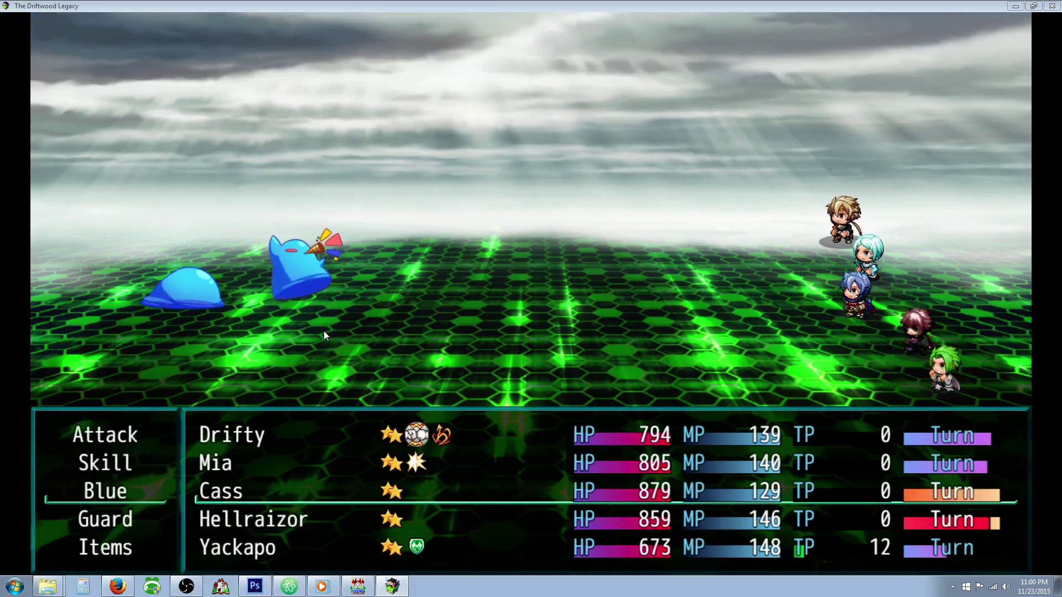
{"action": "key", "text": "Up"}
{"action": "key", "text": "Down"}
{"action": "key", "text": "Up"}
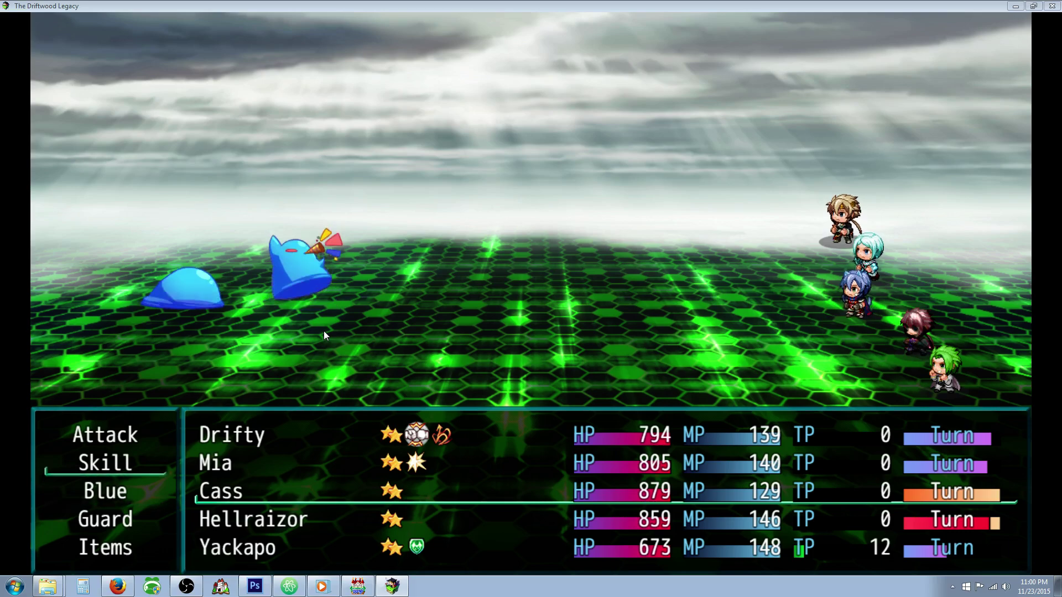
{"action": "key", "text": "Down"}
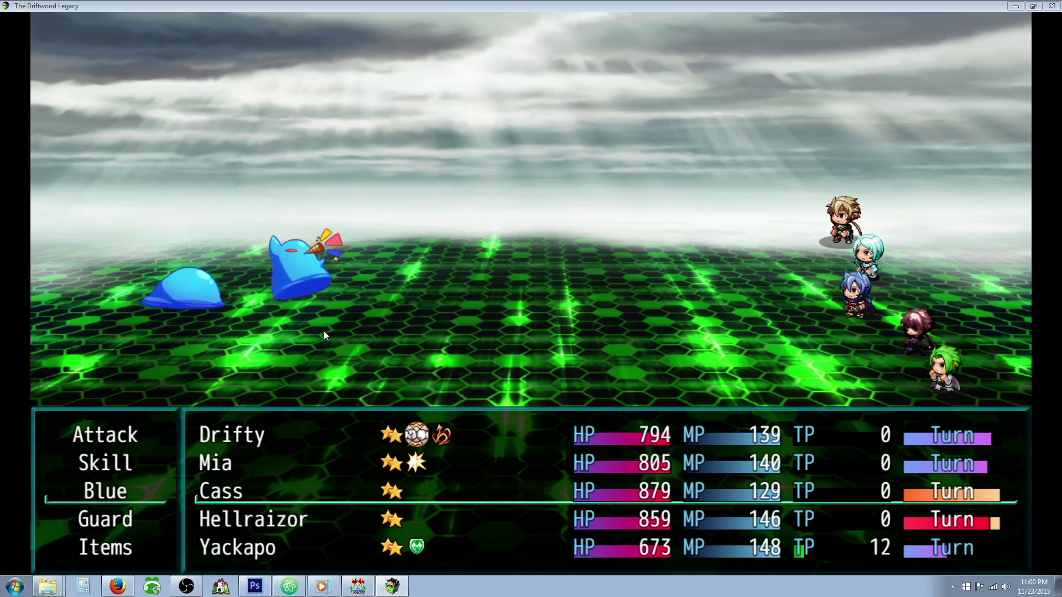
{"action": "key", "text": "Up"}
{"action": "key", "text": "Return"}
{"action": "key", "text": "Right"}
{"action": "key", "text": "Escape"}
Have Cass cast Bitter End on Slime B.
{"action": "key", "text": "Return"}
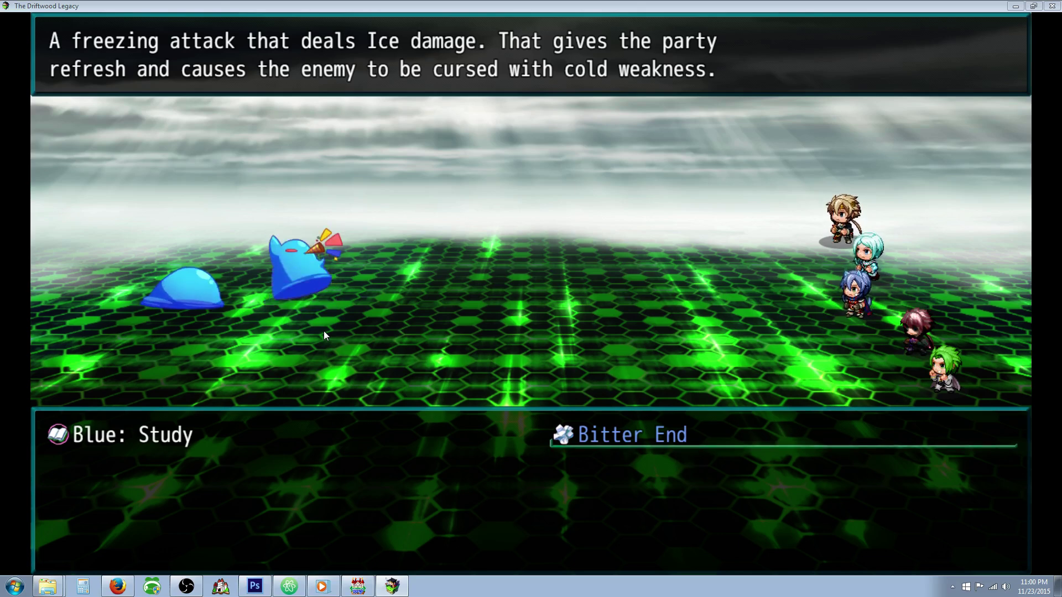
{"action": "key", "text": "Return"}
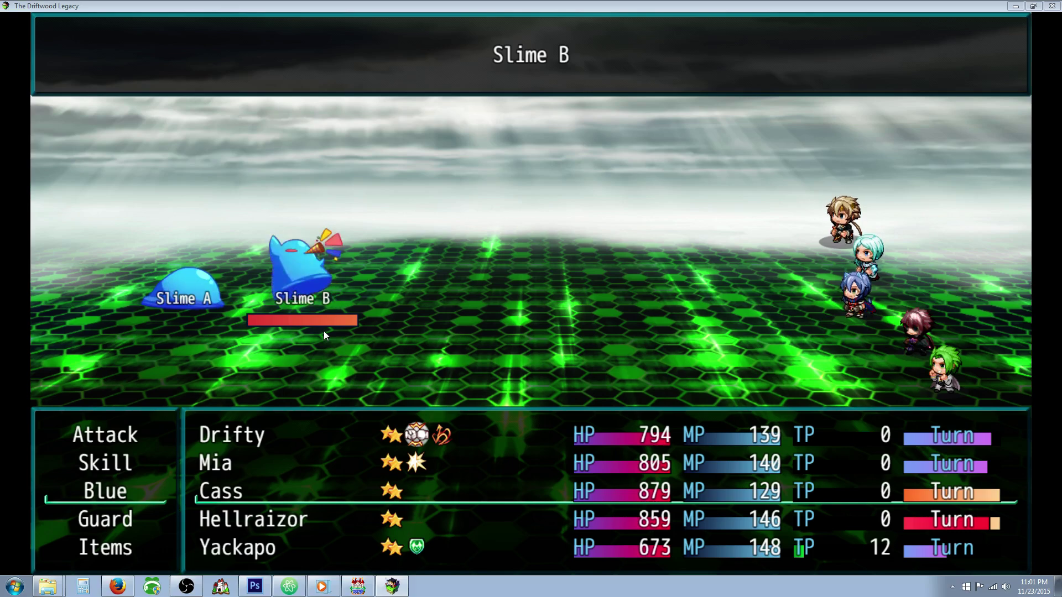
{"action": "key", "text": "Return"}
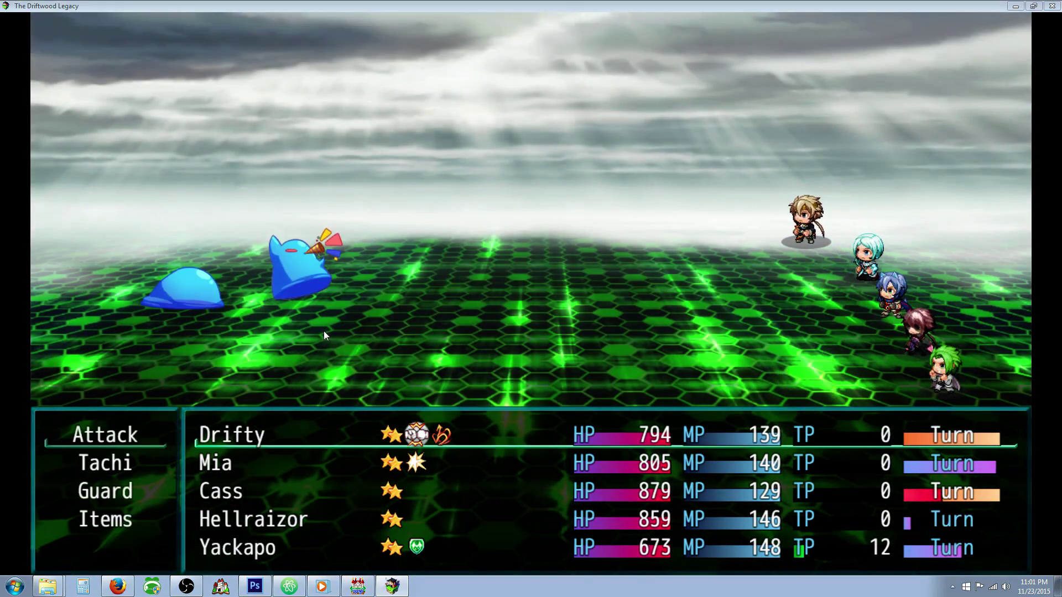
Have Drifty use Tachi's Tritek Blade.
{"action": "key", "text": "Down"}
{"action": "key", "text": "Return"}
{"action": "key", "text": "Left"}
{"action": "key", "text": "Return"}
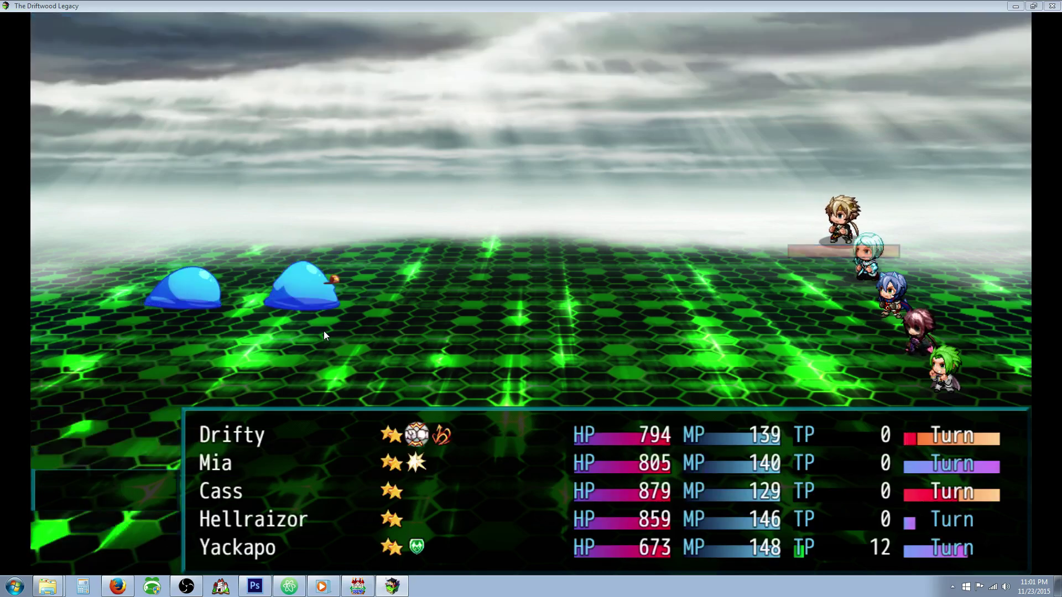
Bring up Mia's Chi skills showing Holy Circle.
{"action": "key", "text": "Down"}
{"action": "key", "text": "Return"}
{"action": "key", "text": "Escape"}
{"action": "key", "text": "Down"}
{"action": "key", "text": "Return"}
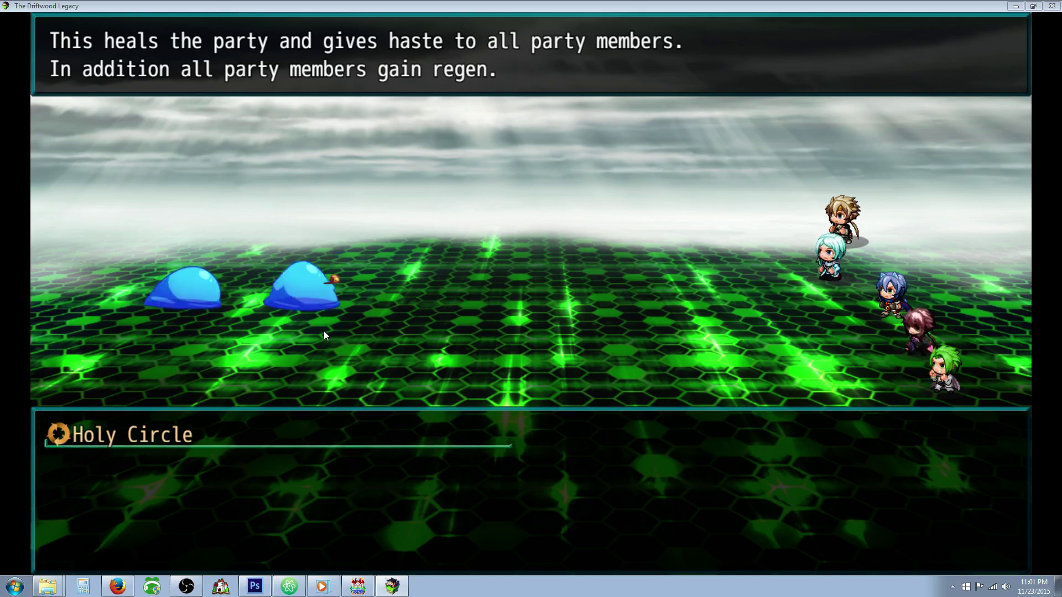
Cast Holy Circle on All Allies, then have Yackapo guard.
{"action": "key", "text": "Return"}
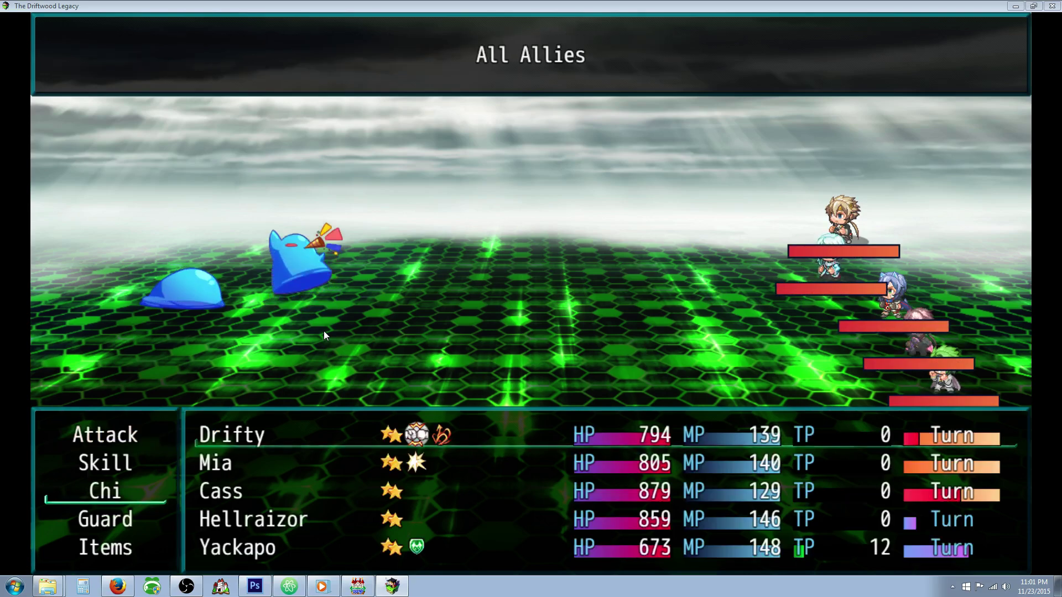
{"action": "key", "text": "Return"}
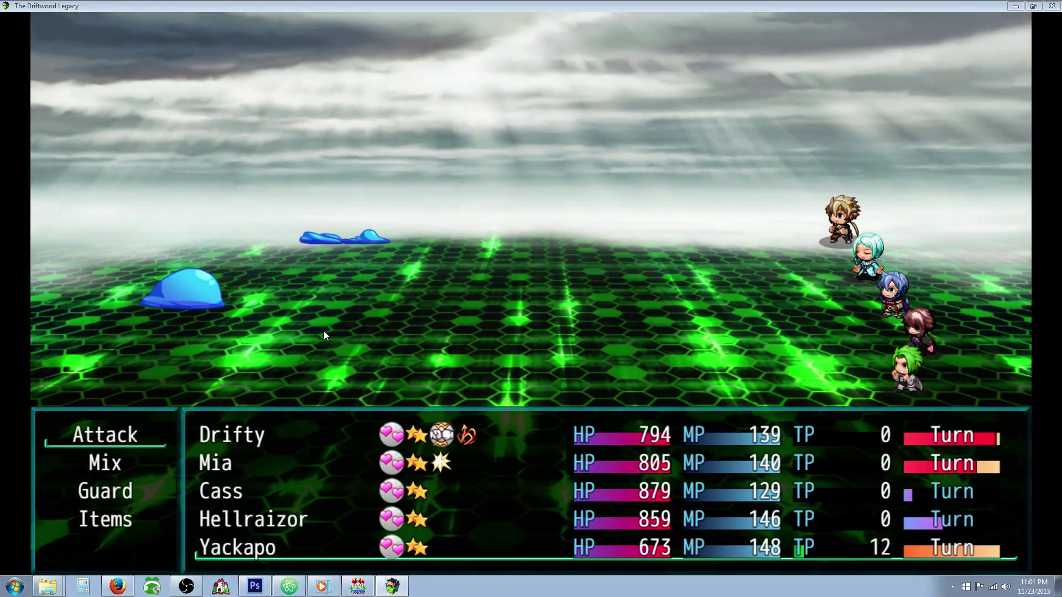
{"action": "key", "text": "Down"}
{"action": "key", "text": "Down"}
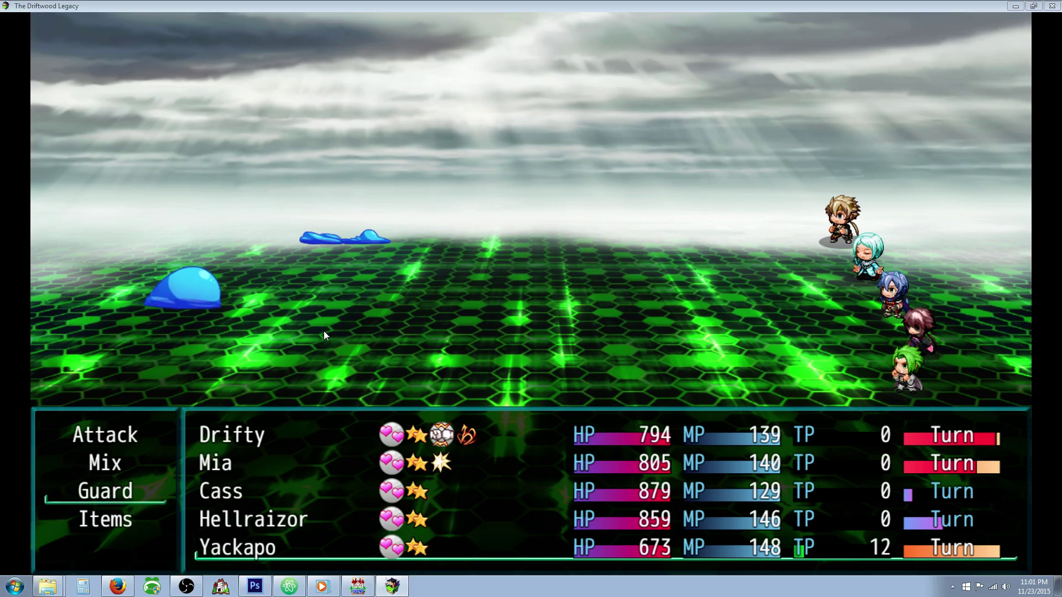
{"action": "key", "text": "Return"}
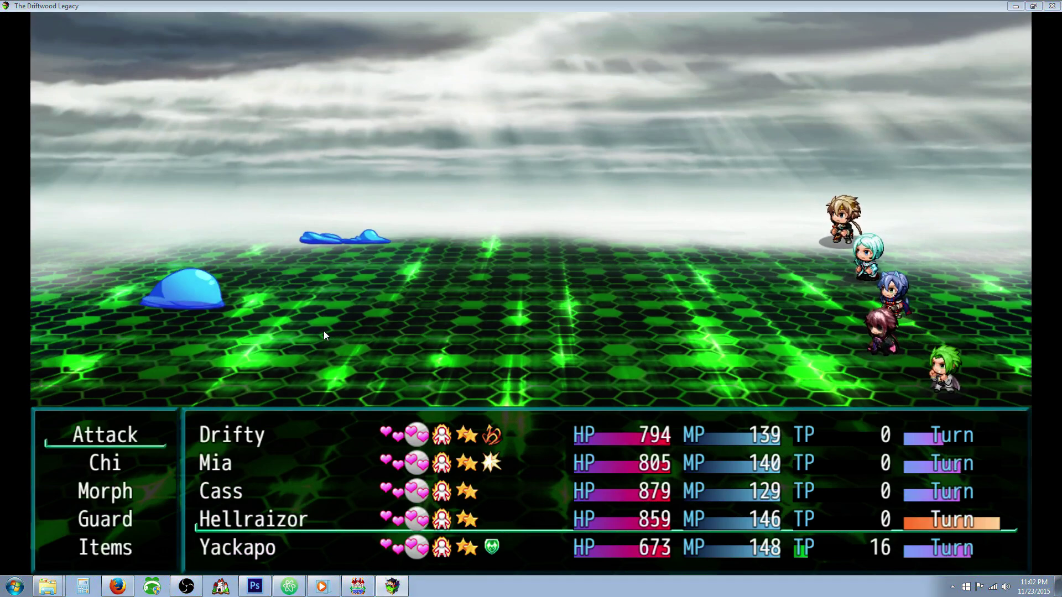
Have Hellraizor use the Chi skill Absorb Essence.
{"action": "key", "text": "Return"}
{"action": "key", "text": "Right"}
{"action": "key", "text": "Left"}
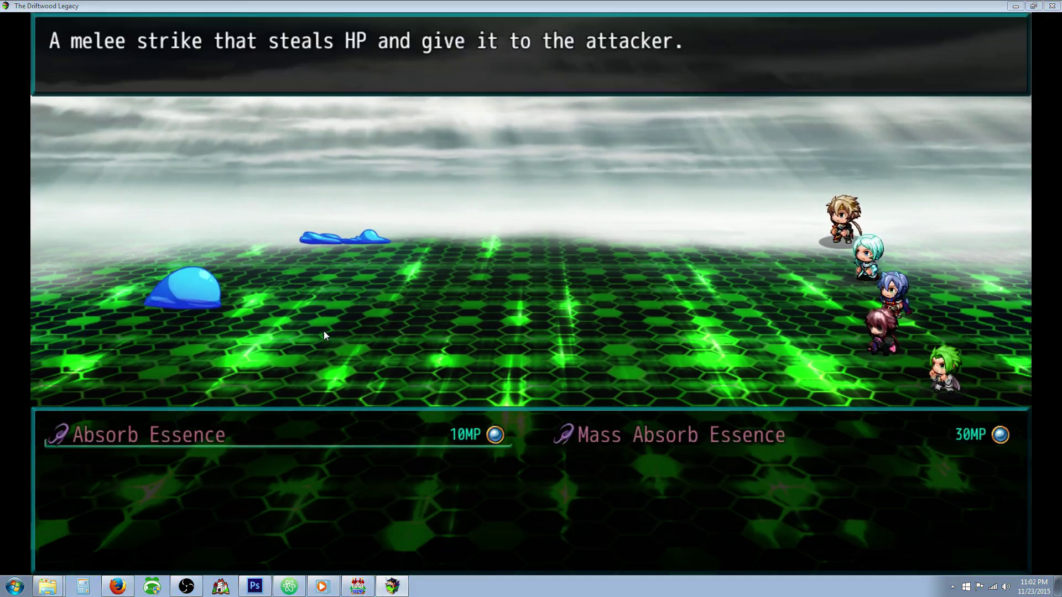
{"action": "key", "text": "Return"}
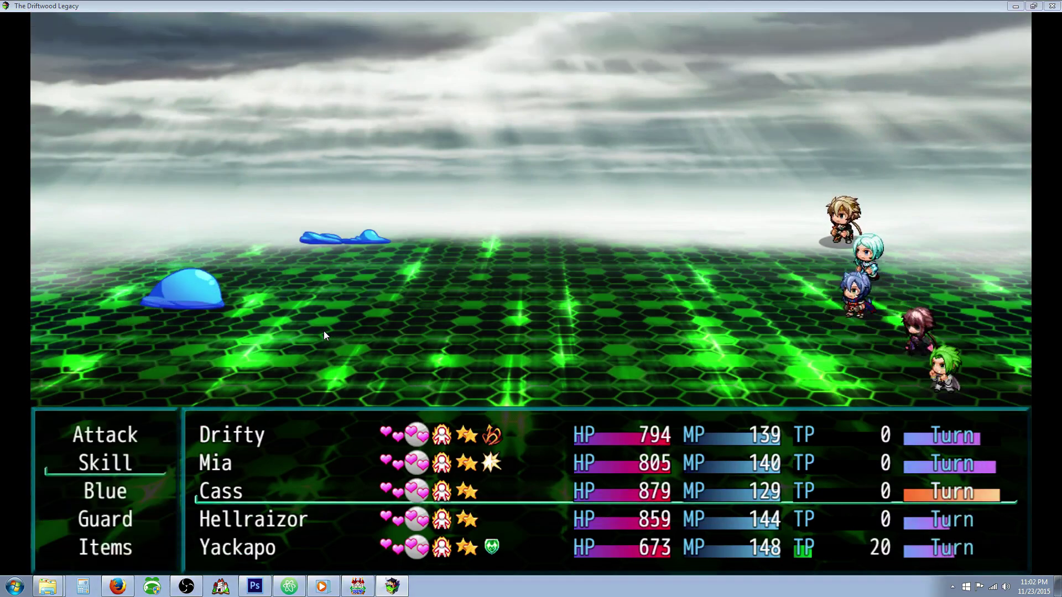
Glance at the Blue and Mia's skill lists, then have Mia guard.
{"action": "key", "text": "Down"}
{"action": "key", "text": "Down"}
{"action": "key", "text": "Return"}
{"action": "key", "text": "Escape"}
{"action": "key", "text": "Escape"}
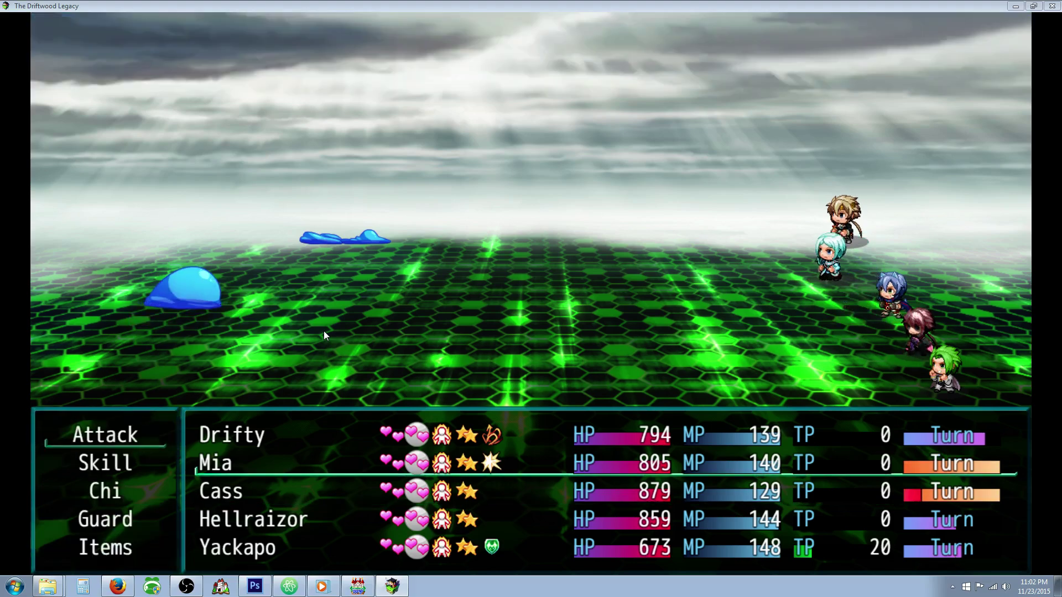
{"action": "key", "text": "Down"}
{"action": "key", "text": "Return"}
{"action": "key", "text": "Right"}
{"action": "key", "text": "Escape"}
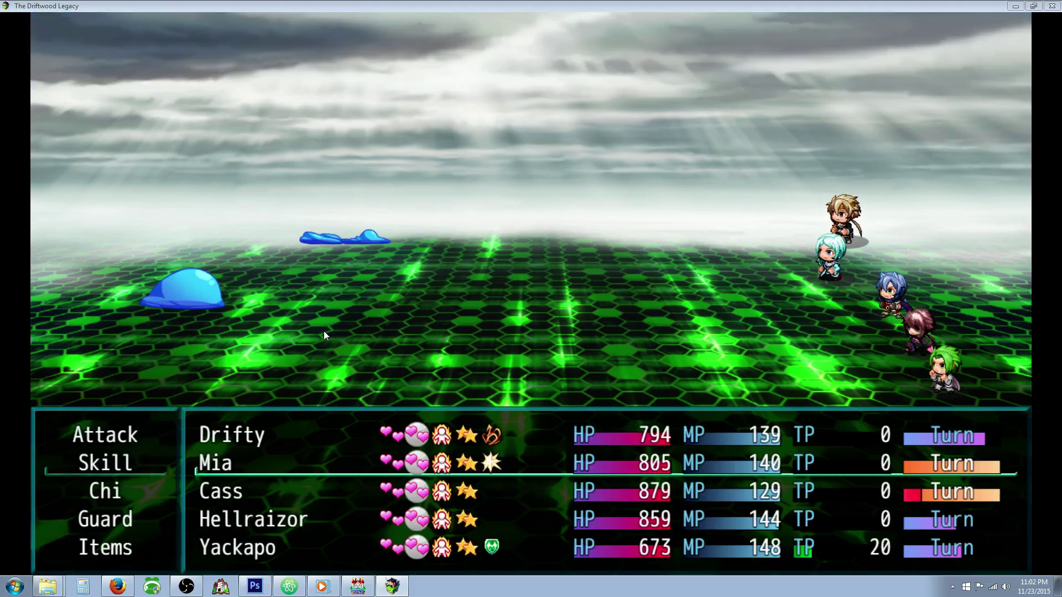
{"action": "key", "text": "Down"}
{"action": "key", "text": "Down"}
{"action": "key", "text": "Return"}
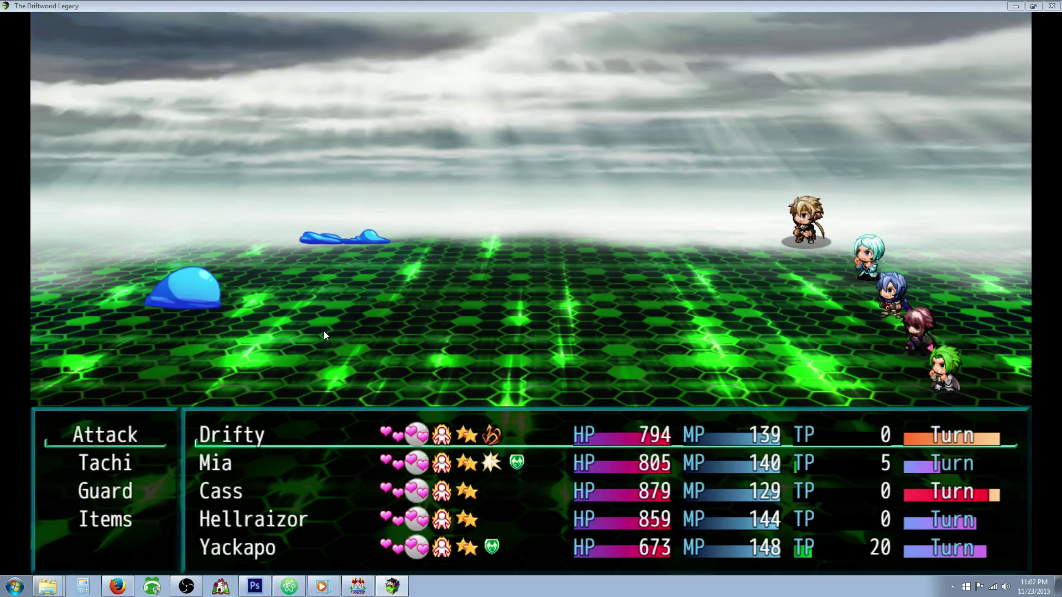
Read Tritek Blade's description, have Drifty guard, then dismiss Battle Results and Spoils.
{"action": "key", "text": "Down"}
{"action": "key", "text": "Down"}
{"action": "key", "text": "Up"}
{"action": "key", "text": "Return"}
{"action": "key", "text": "Up"}
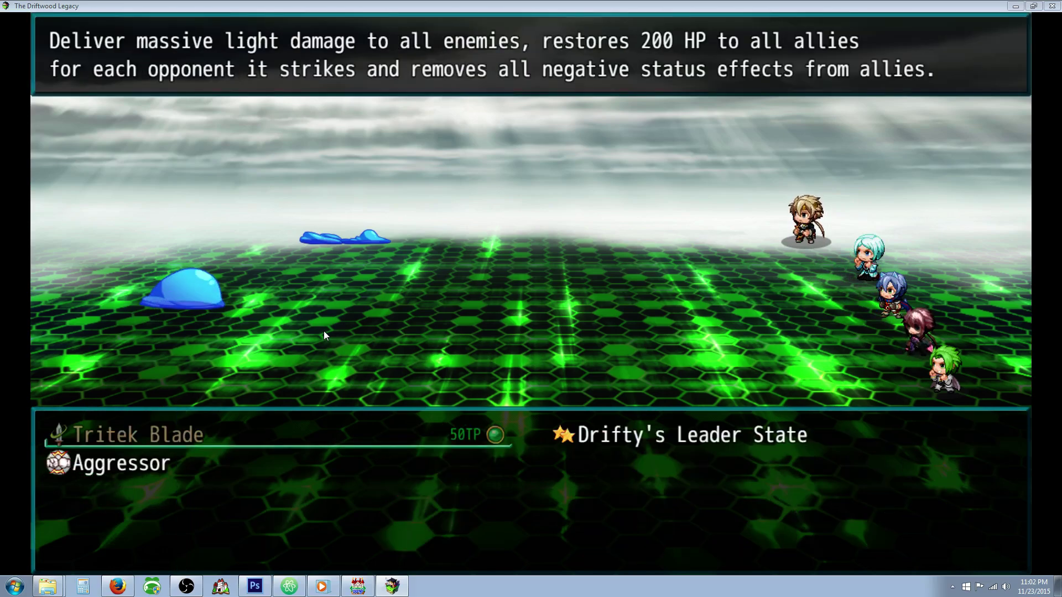
{"action": "key", "text": "Down"}
{"action": "key", "text": "Escape"}
{"action": "key", "text": "Down"}
{"action": "key", "text": "Return"}
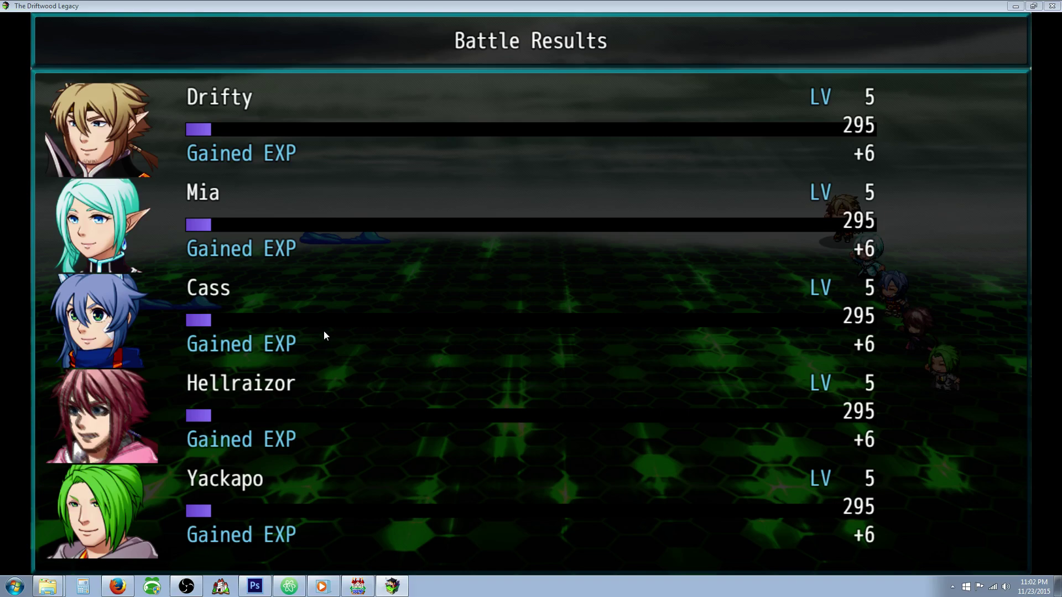
{"action": "key", "text": "Return"}
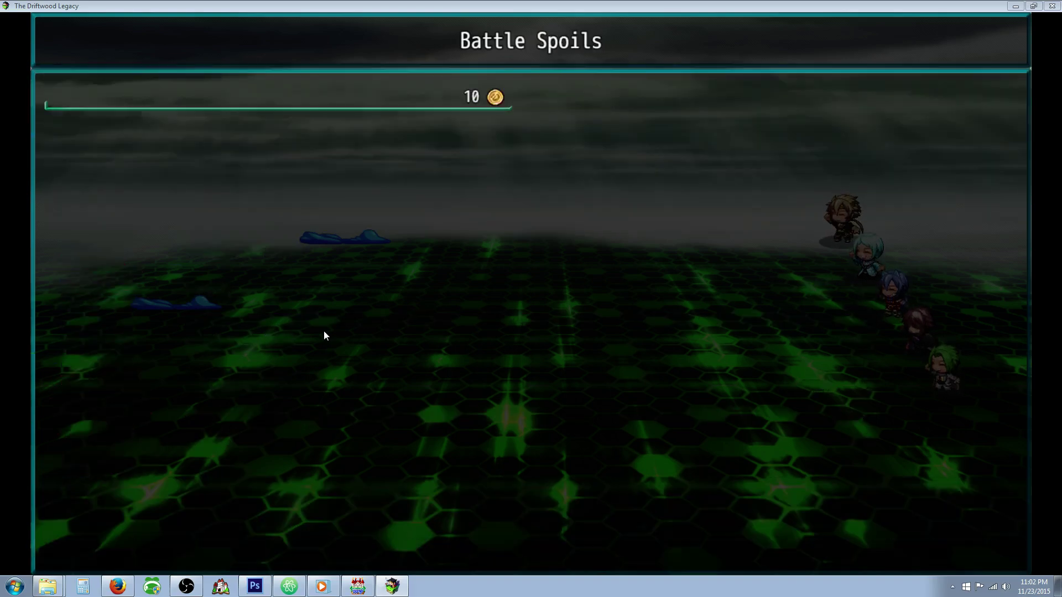
{"action": "key", "text": "Return"}
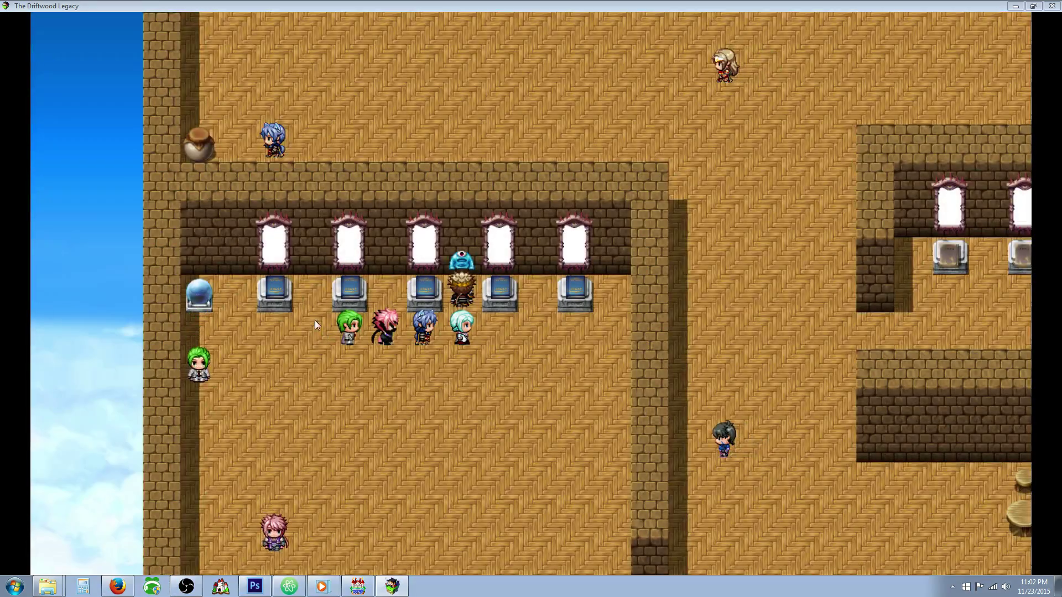
Close the playtest, review YEP_CoreEngine, BattleEngineCore and ActSeqPack plugins, then open the Skills database.
{"action": "left_click", "coordinate": [1050, 6]}
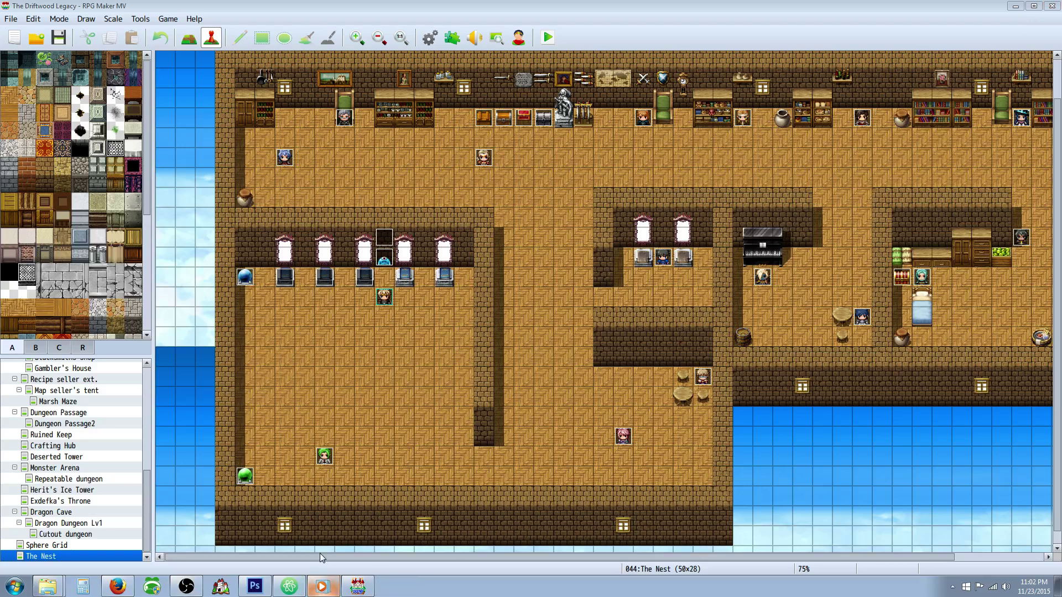
{"action": "left_click", "coordinate": [58, 37]}
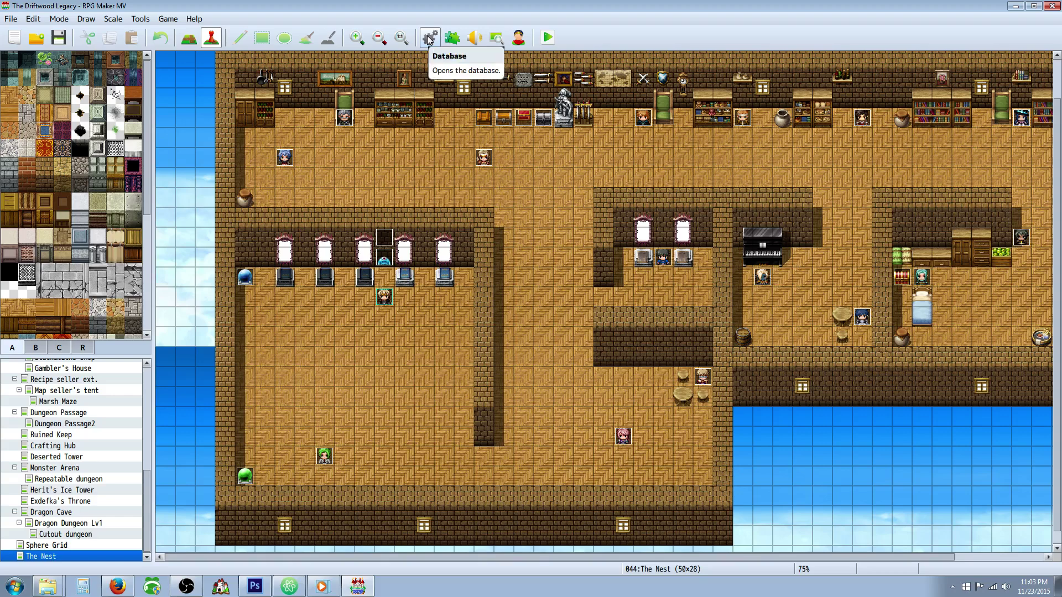
{"action": "left_click", "coordinate": [452, 37]}
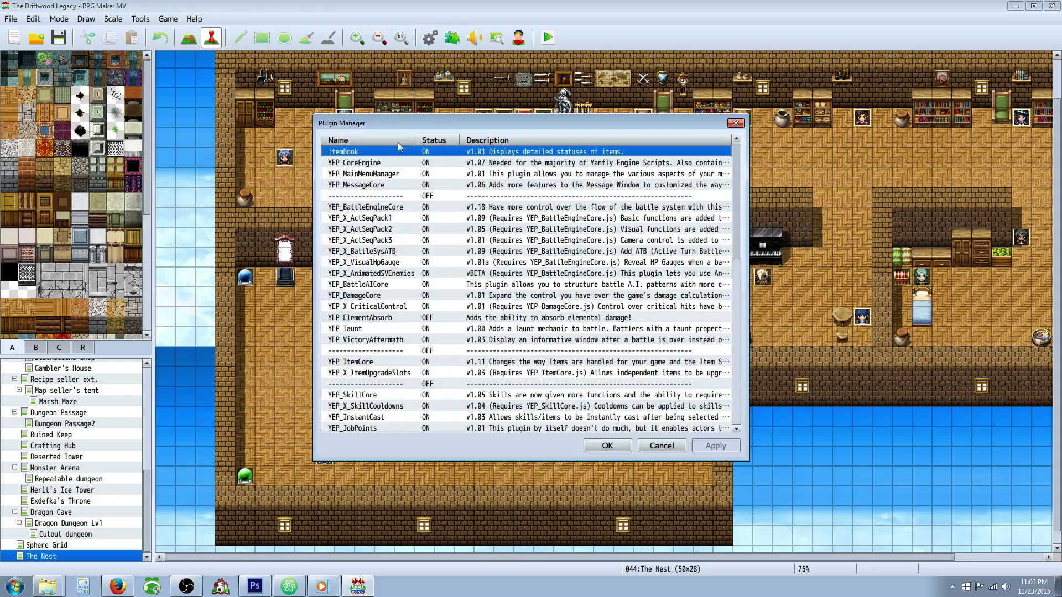
{"action": "left_click", "coordinate": [370, 163]}
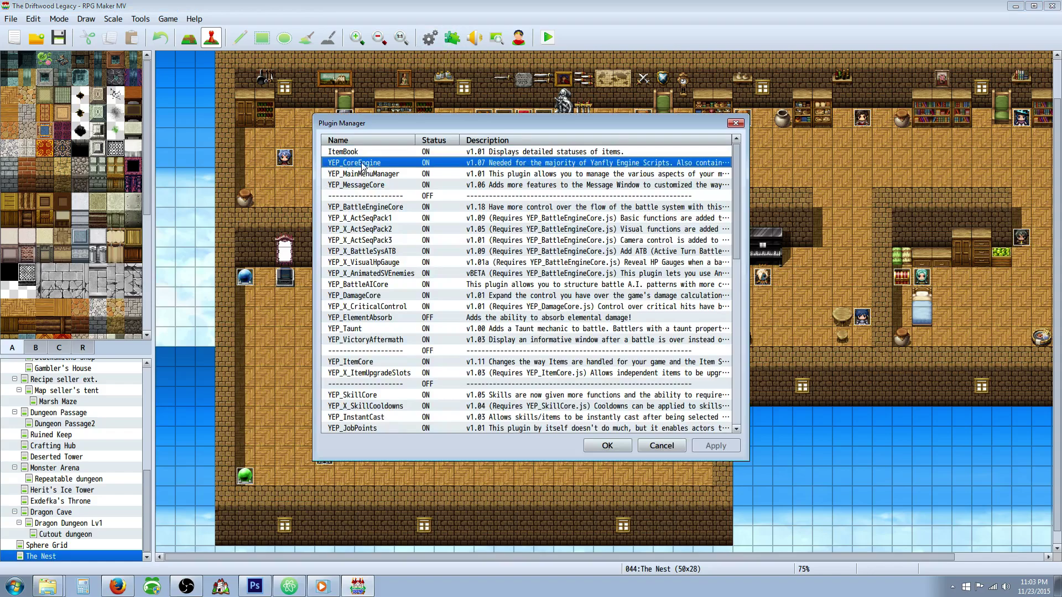
{"action": "left_click", "coordinate": [373, 207]}
{"action": "left_click", "coordinate": [377, 219]}
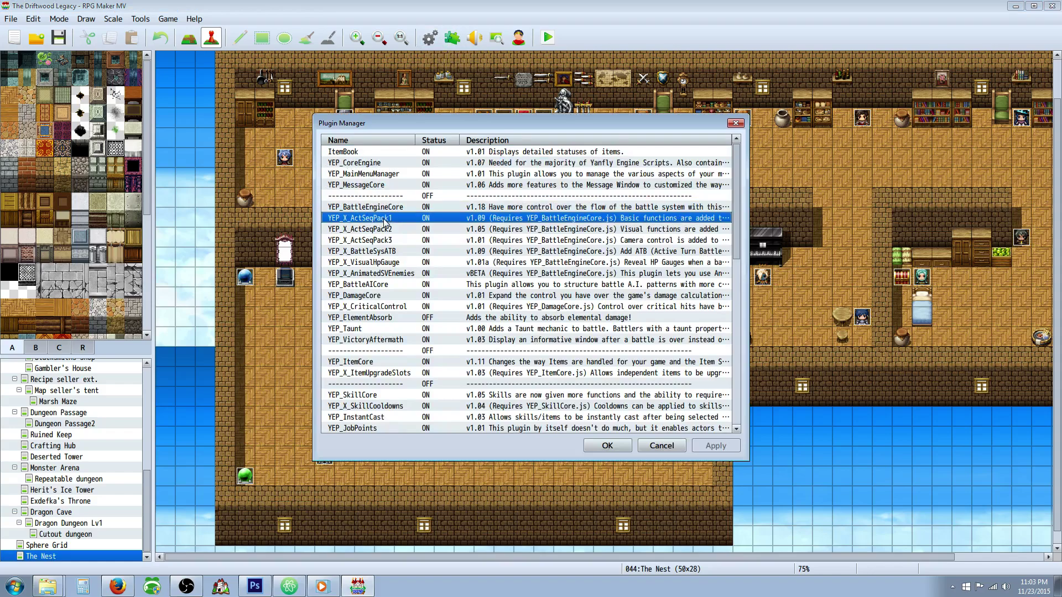
{"action": "left_click", "coordinate": [378, 230]}
{"action": "left_click", "coordinate": [377, 240]}
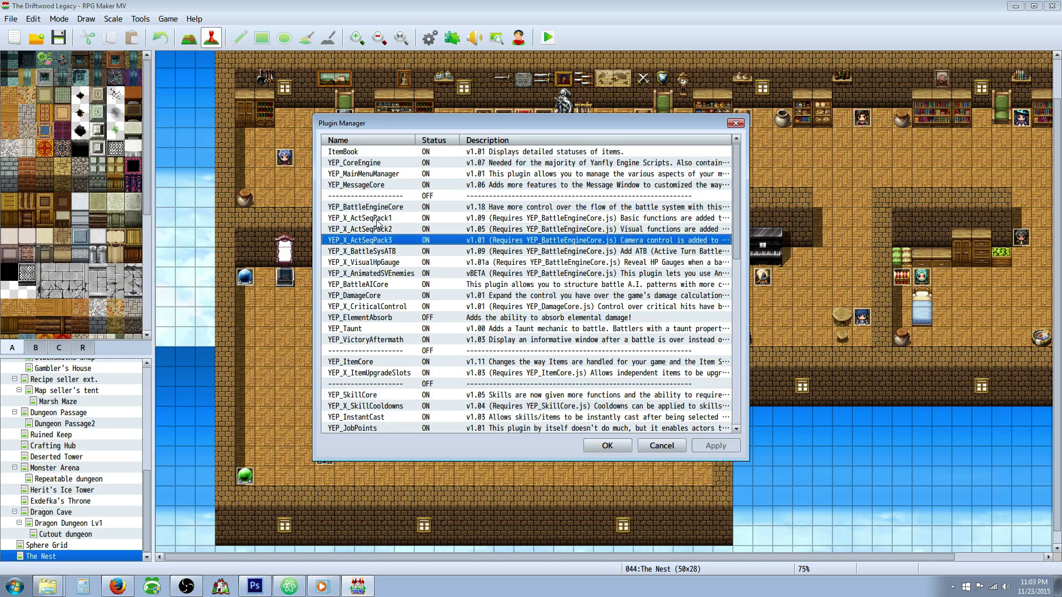
{"action": "left_click", "coordinate": [608, 445]}
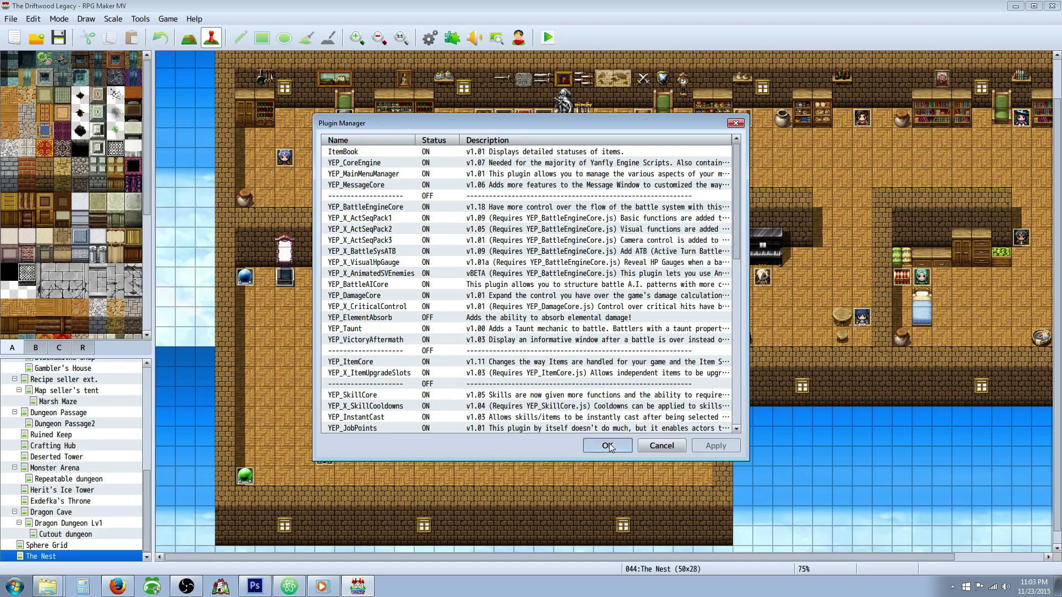
{"action": "left_click", "coordinate": [430, 38]}
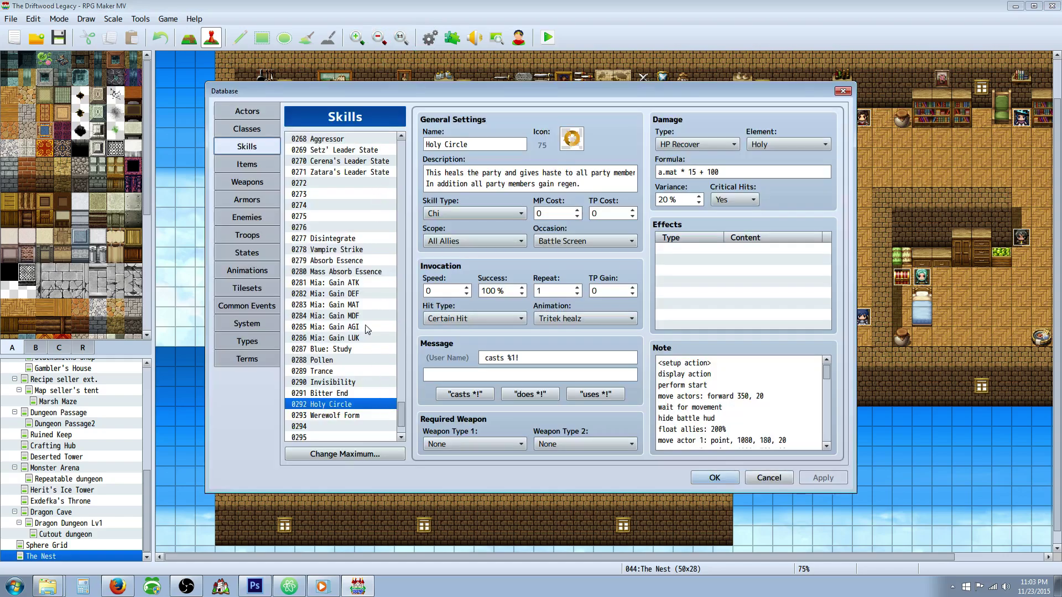
{"action": "left_click_drag", "start_coordinate": [402, 423], "coordinate": [400, 426]}
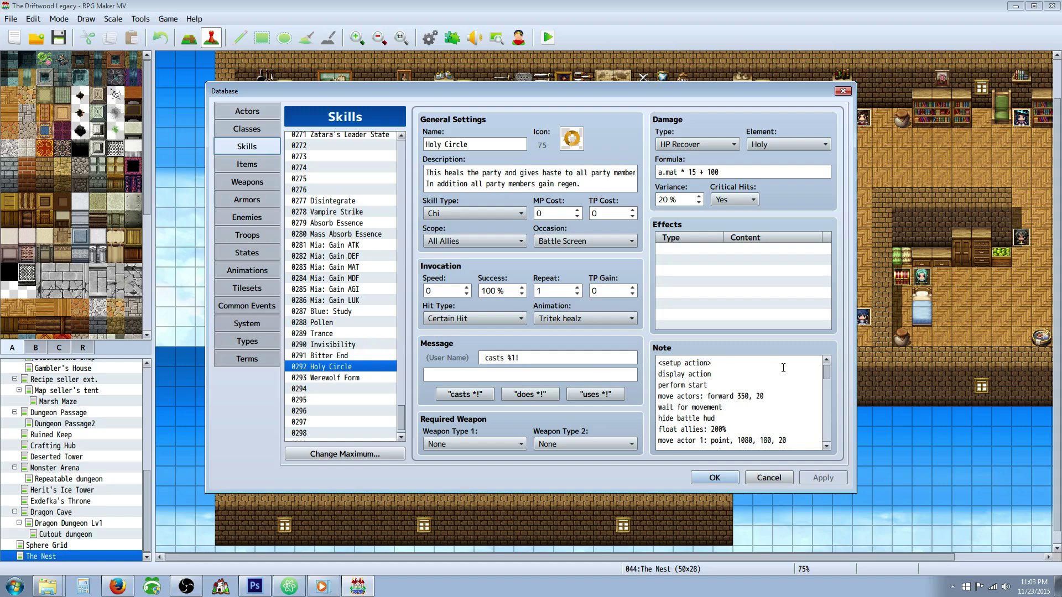
{"action": "left_click", "coordinate": [700, 364]}
{"action": "key", "text": "ctrl+a"}
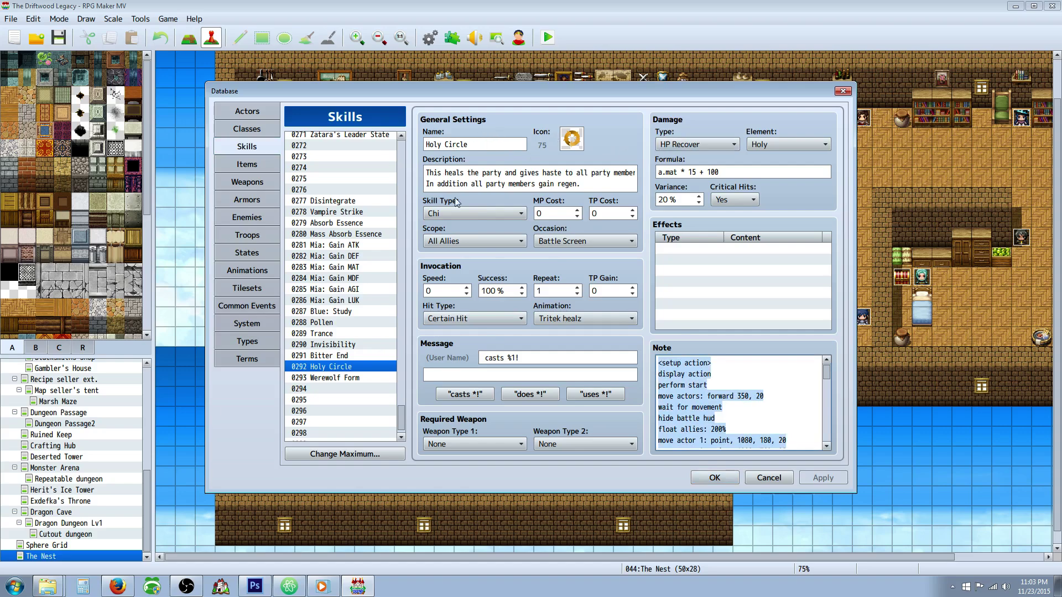
{"action": "left_click", "coordinate": [577, 183]}
{"action": "key", "text": "ctrl+a"}
{"action": "left_click_drag", "start_coordinate": [594, 177], "coordinate": [658, 173]}
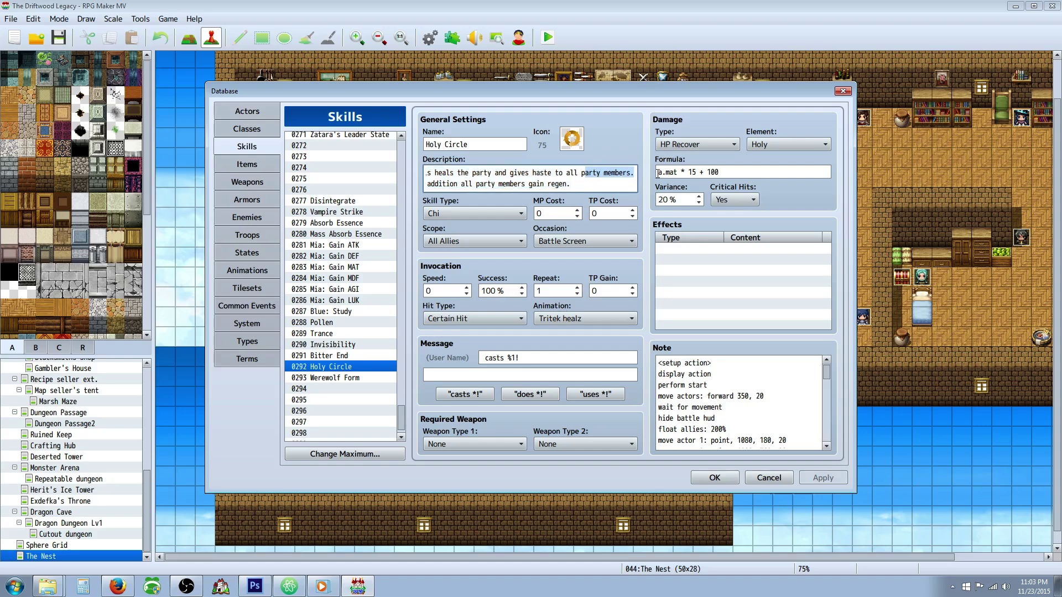
{"action": "left_click_drag", "start_coordinate": [556, 172], "coordinate": [530, 172]}
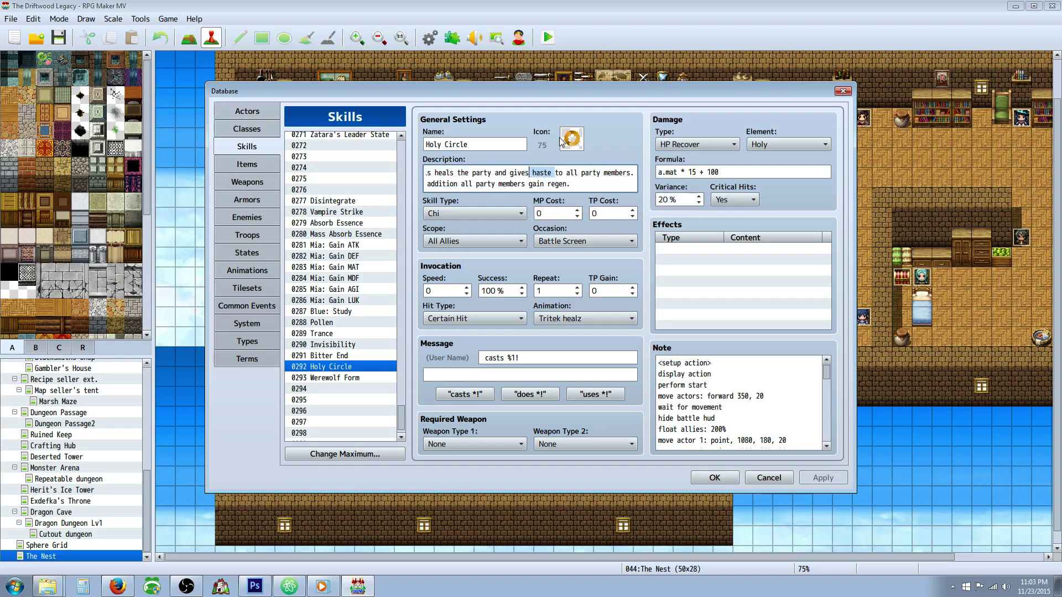
{"action": "left_click_drag", "start_coordinate": [570, 184], "coordinate": [426, 184]}
{"action": "left_click", "coordinate": [576, 183]}
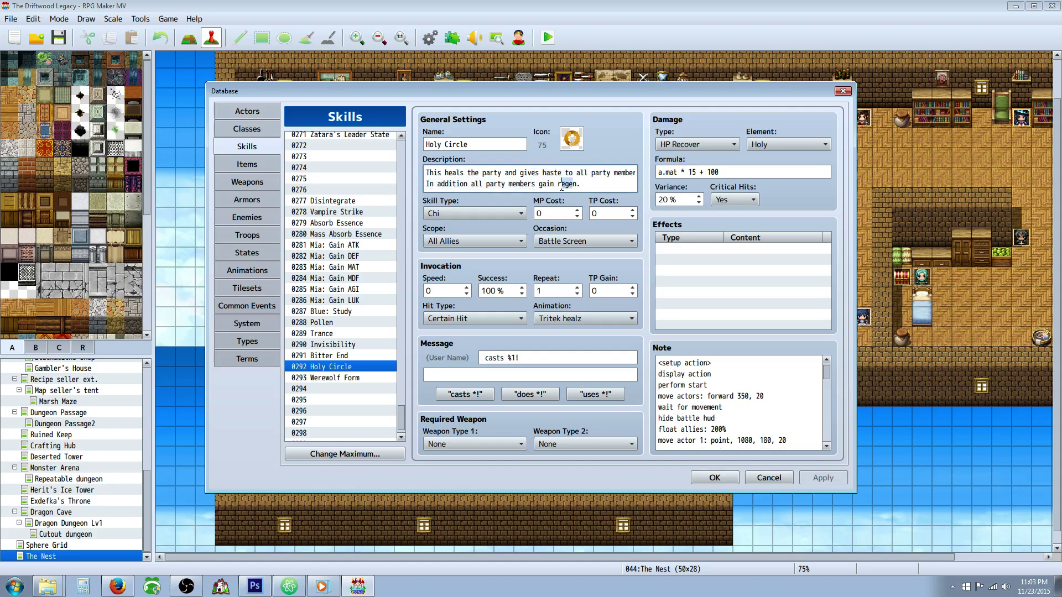
{"action": "left_click_drag", "start_coordinate": [576, 184], "coordinate": [559, 183]}
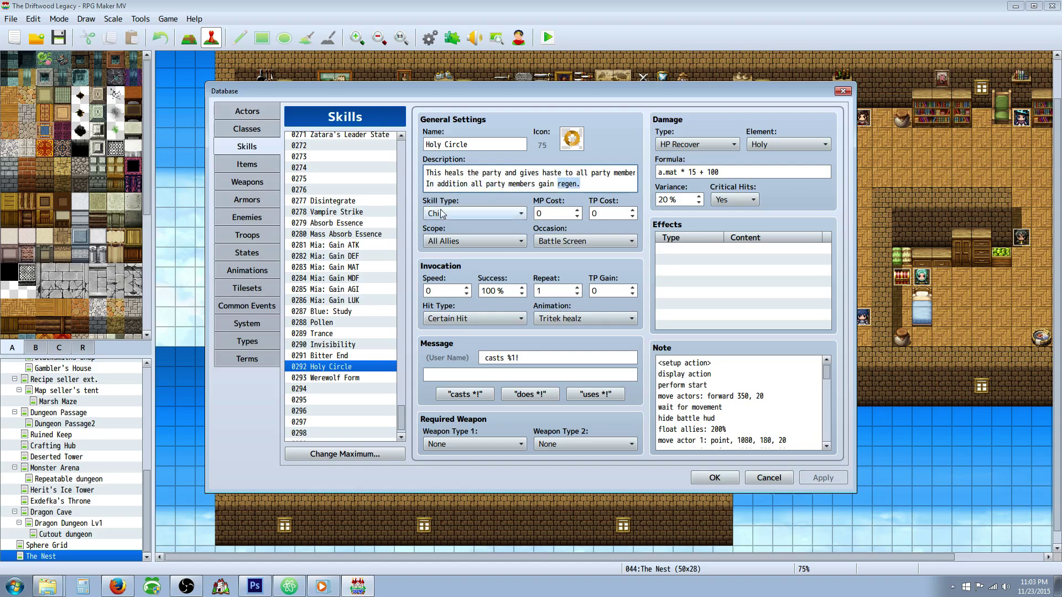
{"action": "left_click", "coordinate": [591, 214]}
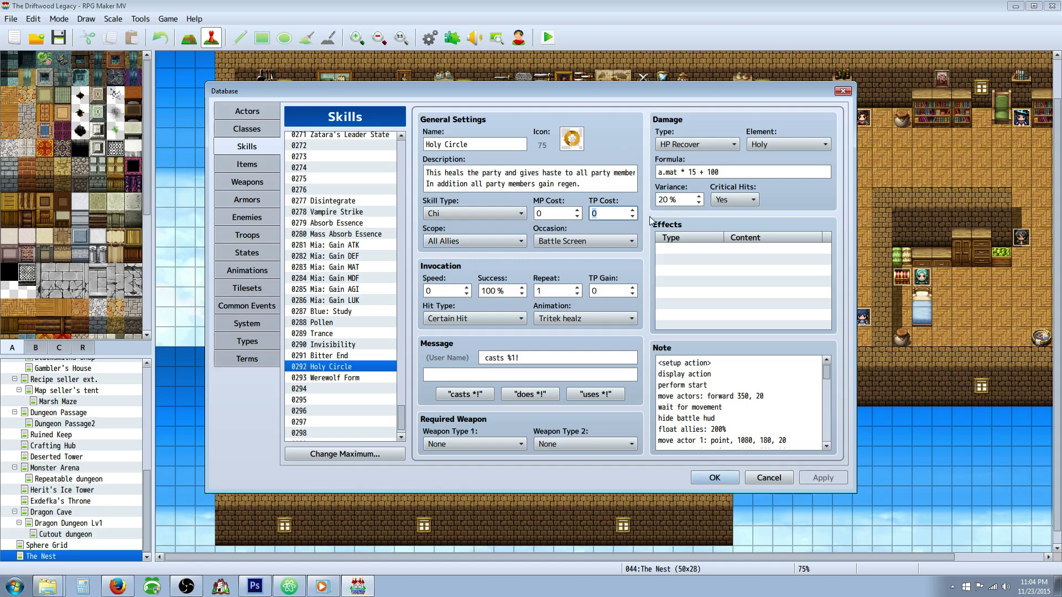
{"action": "left_click", "coordinate": [734, 299]}
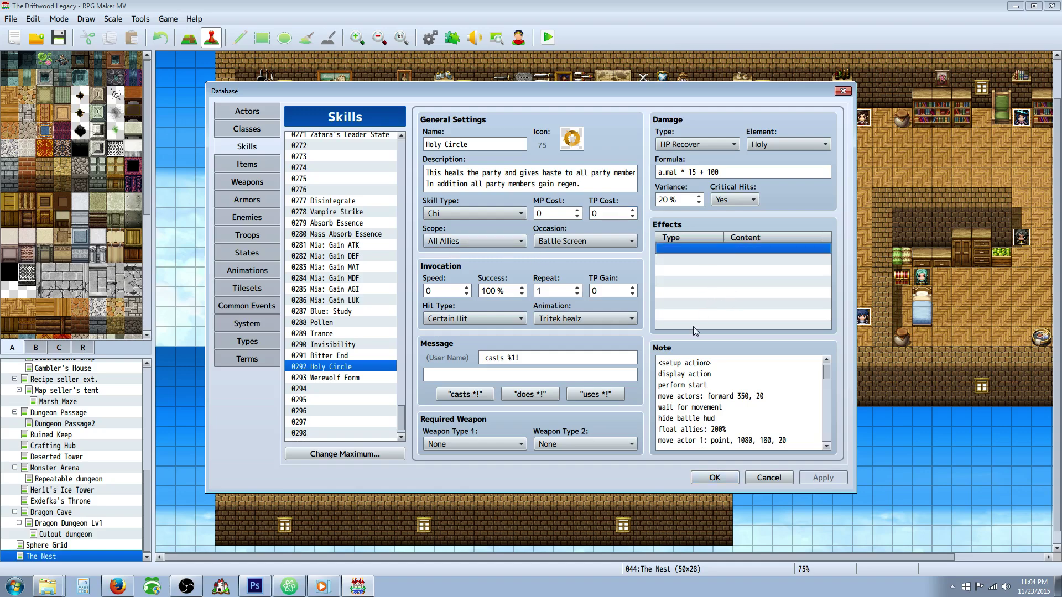
{"action": "left_click", "coordinate": [719, 363]}
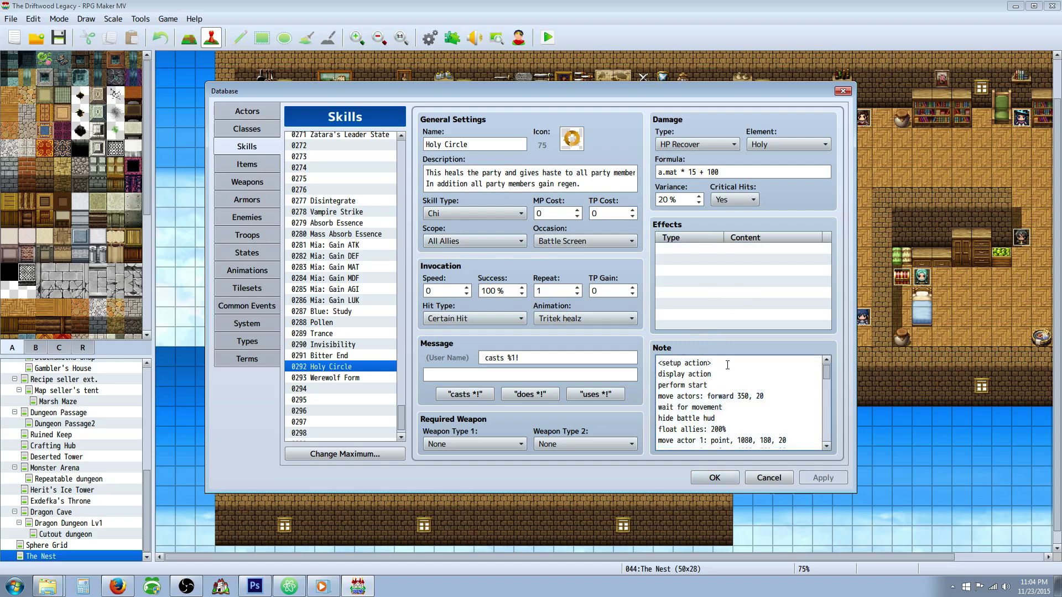
{"action": "key", "text": "shift+Home"}
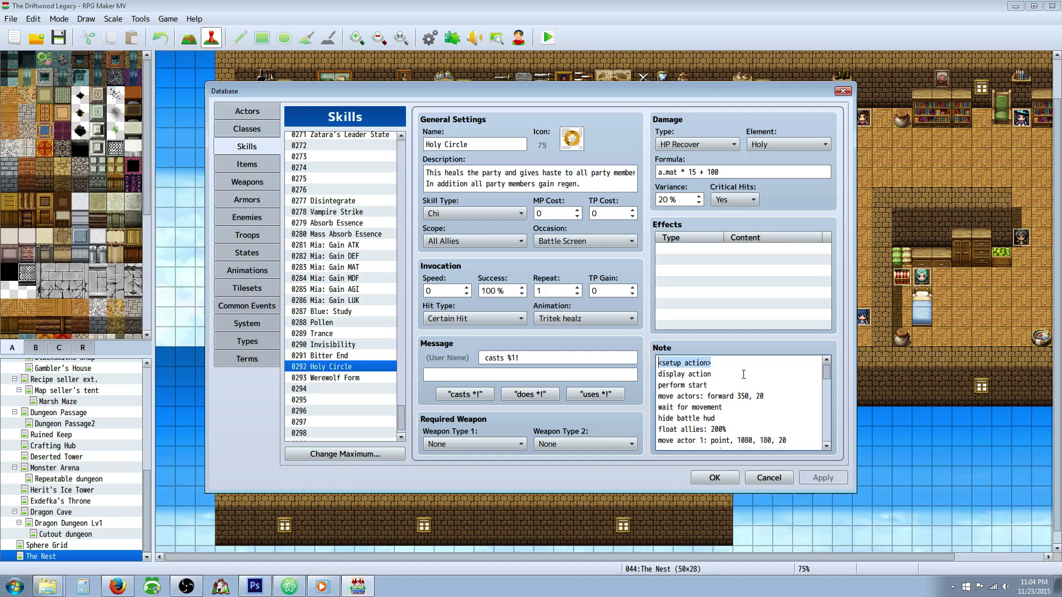
{"action": "left_click", "coordinate": [744, 375]}
{"action": "key", "text": "shift+Home"}
{"action": "left_click", "coordinate": [725, 386]}
{"action": "scroll", "coordinate": [719, 377], "scroll_direction": "down", "scroll_amount": 1}
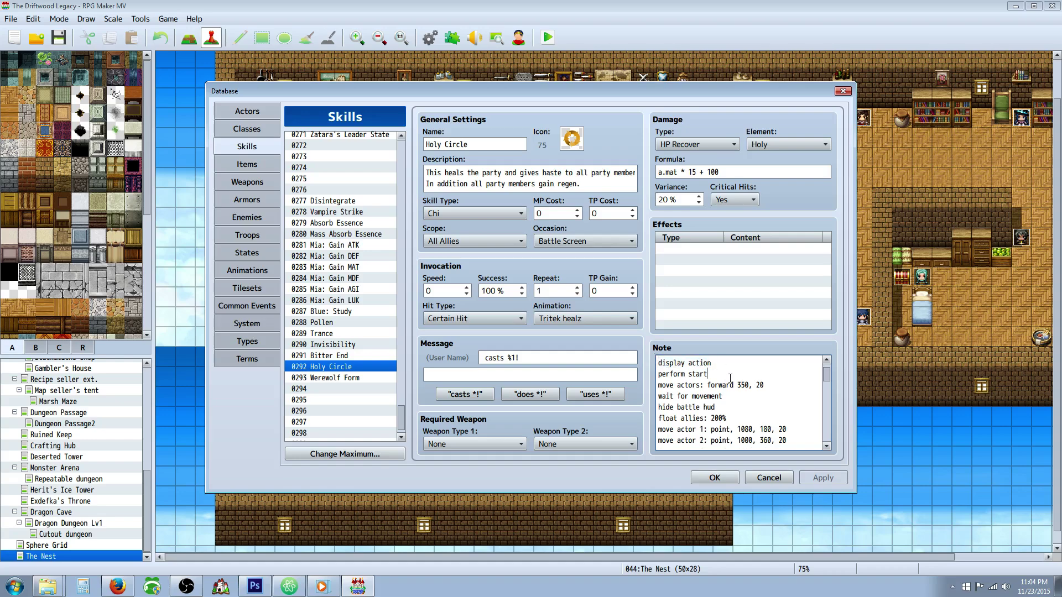
{"action": "left_click_drag", "start_coordinate": [716, 374], "coordinate": [658, 374]}
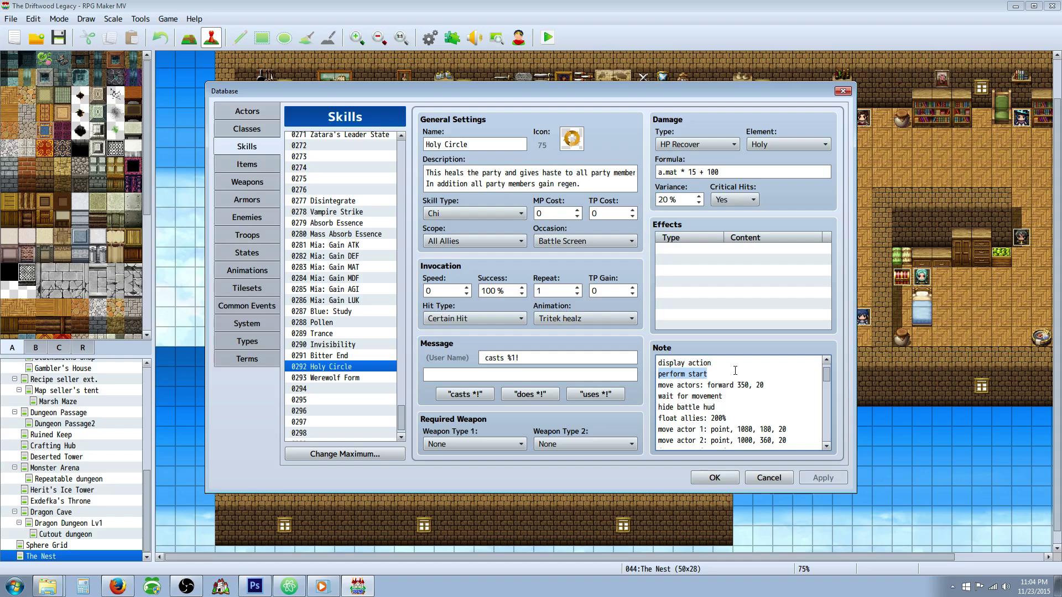
{"action": "scroll", "coordinate": [704, 384], "scroll_direction": "down", "scroll_amount": 1}
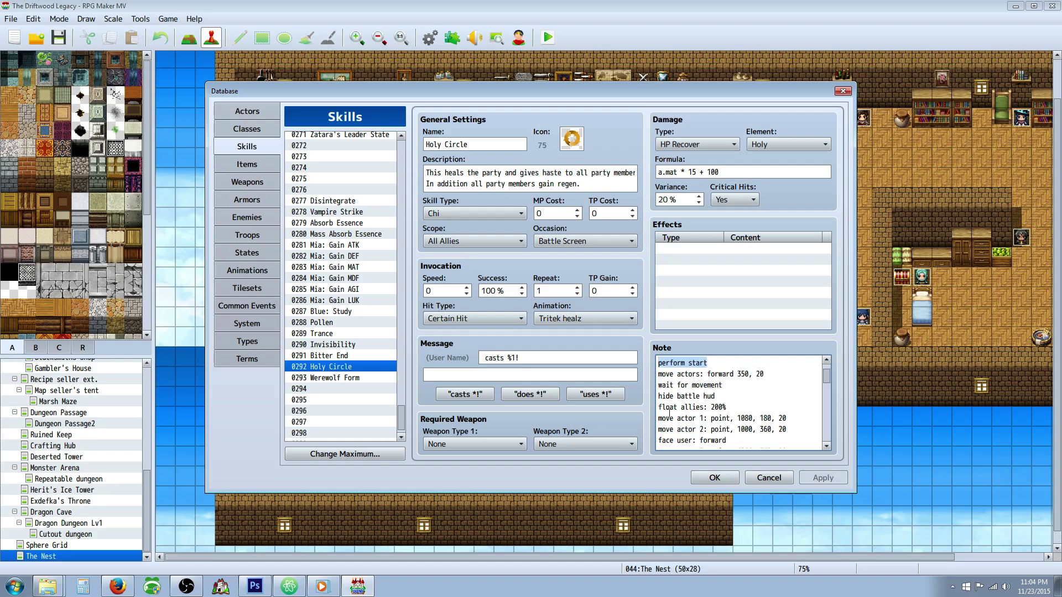
{"action": "left_click", "coordinate": [711, 382]}
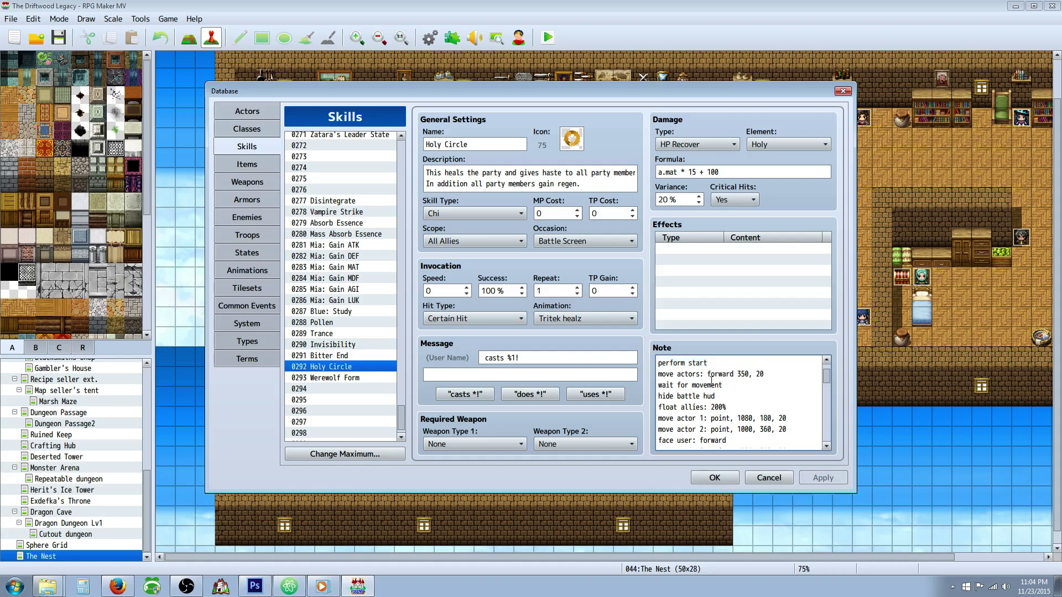
{"action": "double_click", "coordinate": [744, 374]}
{"action": "left_click", "coordinate": [746, 374]}
{"action": "double_click", "coordinate": [760, 374]}
{"action": "double_click", "coordinate": [737, 374]}
{"action": "double_click", "coordinate": [763, 374]}
{"action": "left_click_drag", "start_coordinate": [729, 385], "coordinate": [652, 380]}
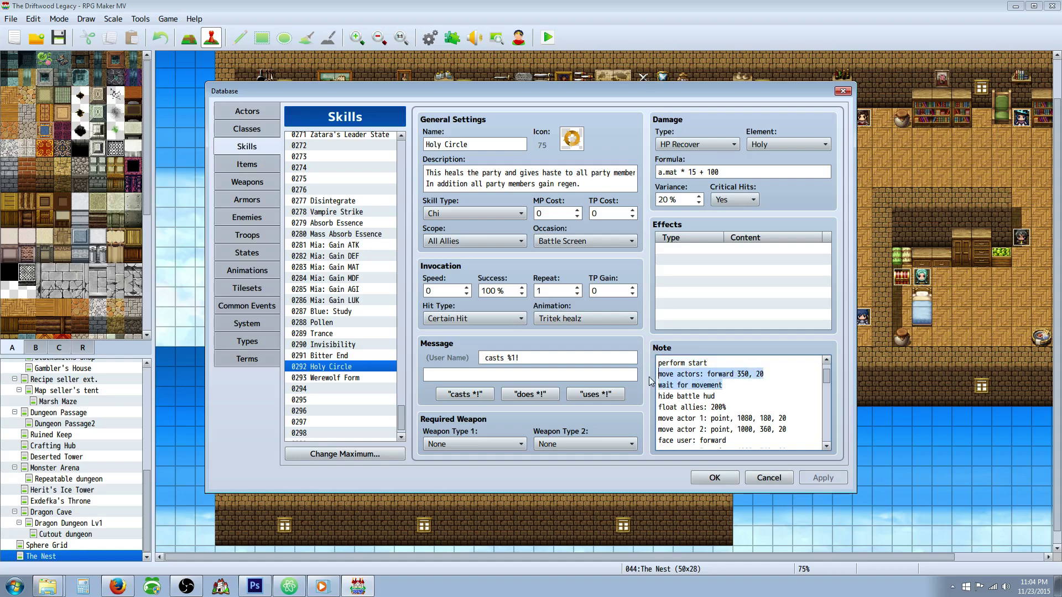
{"action": "left_click", "coordinate": [736, 391]}
{"action": "left_click_drag", "start_coordinate": [715, 396], "coordinate": [734, 387]}
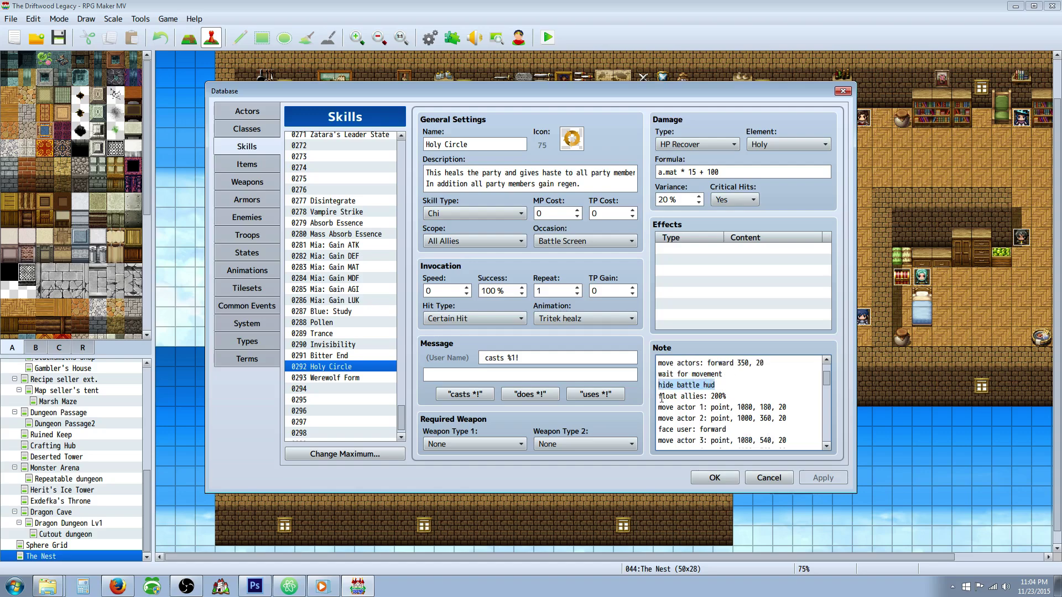
{"action": "left_click_drag", "start_coordinate": [729, 396], "coordinate": [656, 396]}
{"action": "scroll", "coordinate": [731, 389], "scroll_direction": "down", "scroll_amount": 1}
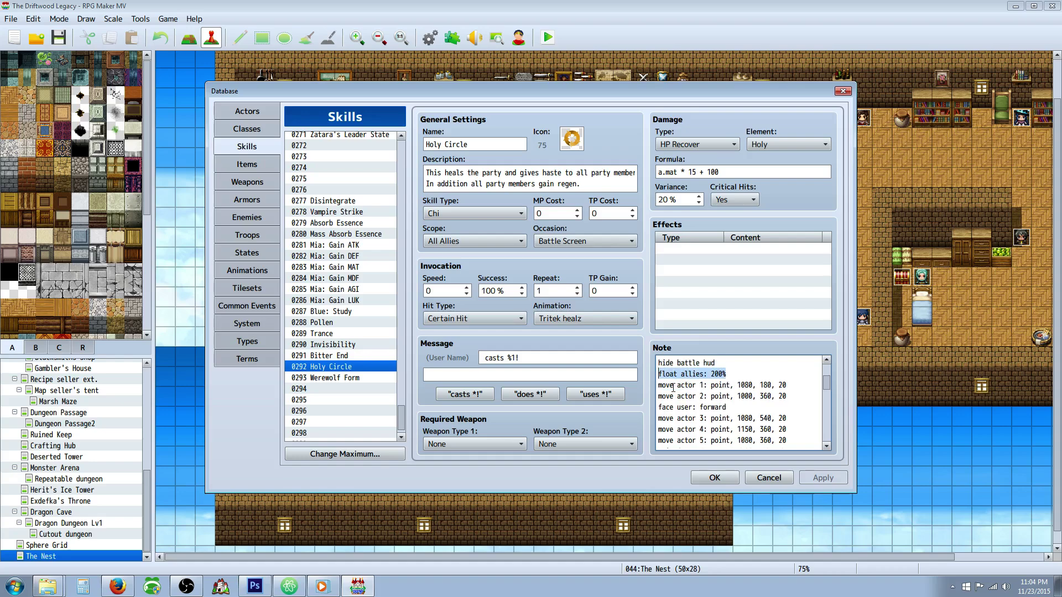
{"action": "left_click_drag", "start_coordinate": [663, 386], "coordinate": [782, 385]}
{"action": "left_click", "coordinate": [738, 384]}
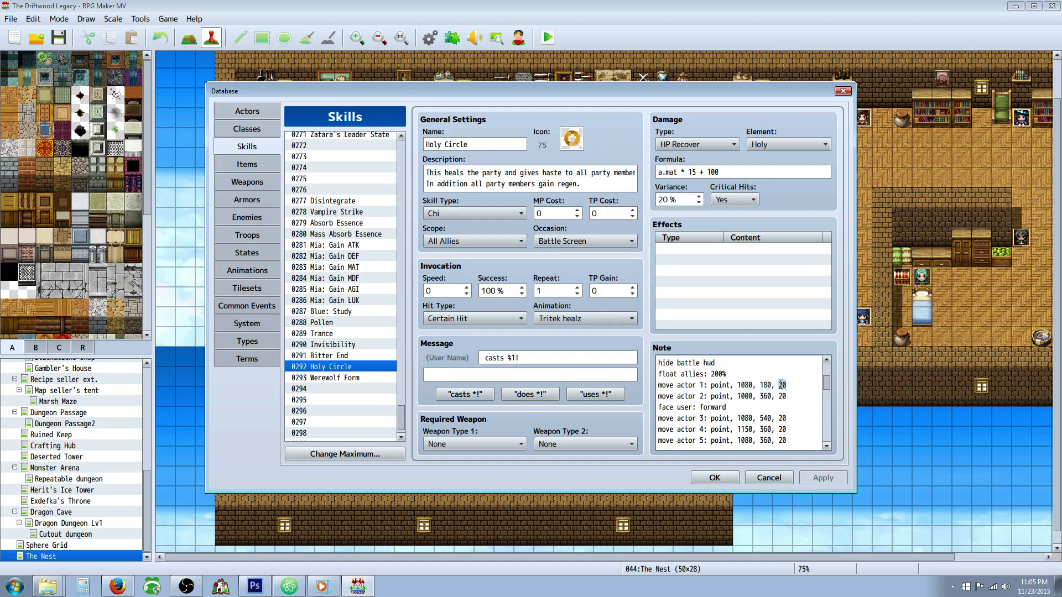
{"action": "scroll", "coordinate": [762, 390], "scroll_direction": "down", "scroll_amount": 1}
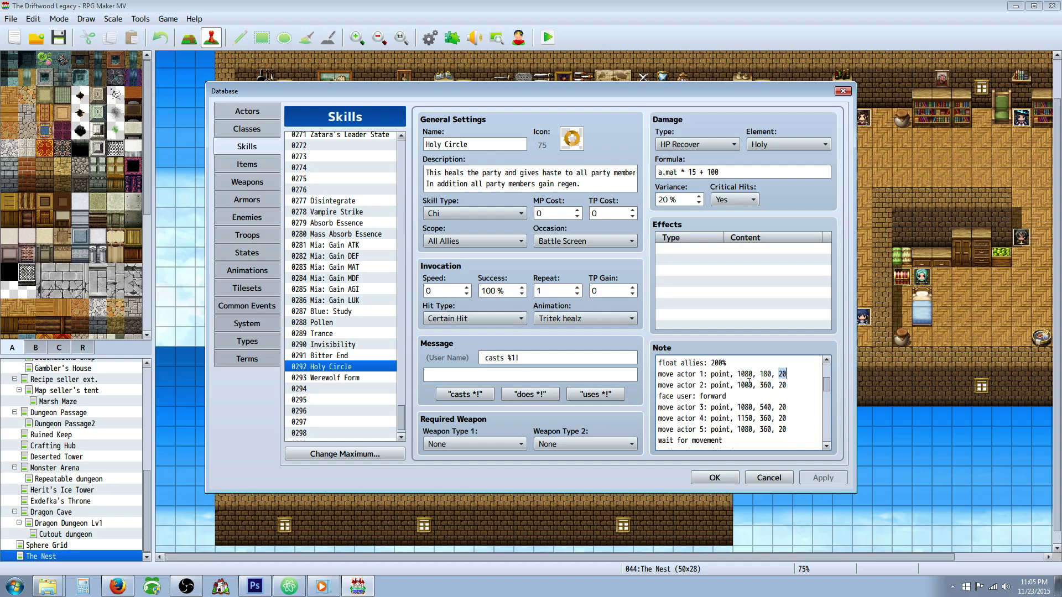
{"action": "left_click_drag", "start_coordinate": [729, 396], "coordinate": [658, 396]}
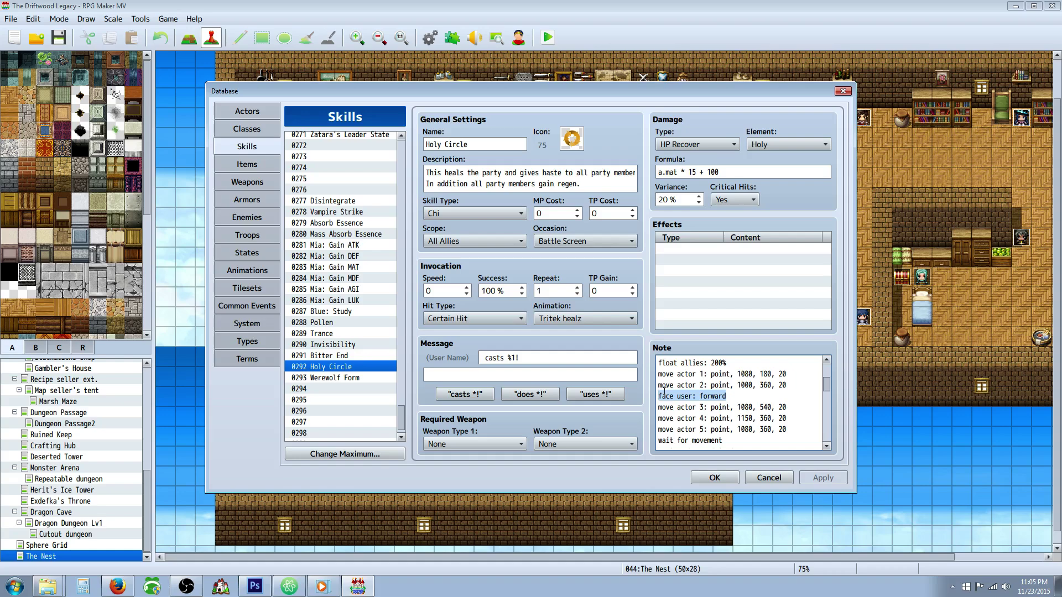
{"action": "scroll", "coordinate": [738, 390], "scroll_direction": "down", "scroll_amount": 1}
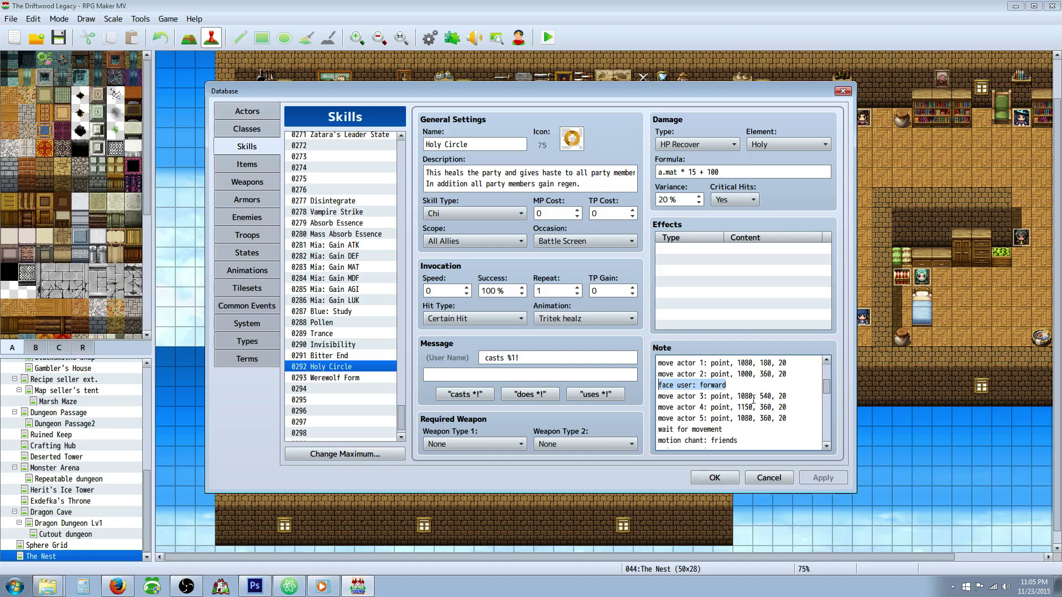
{"action": "left_click_drag", "start_coordinate": [722, 395], "coordinate": [683, 395]}
{"action": "left_click", "coordinate": [683, 396]}
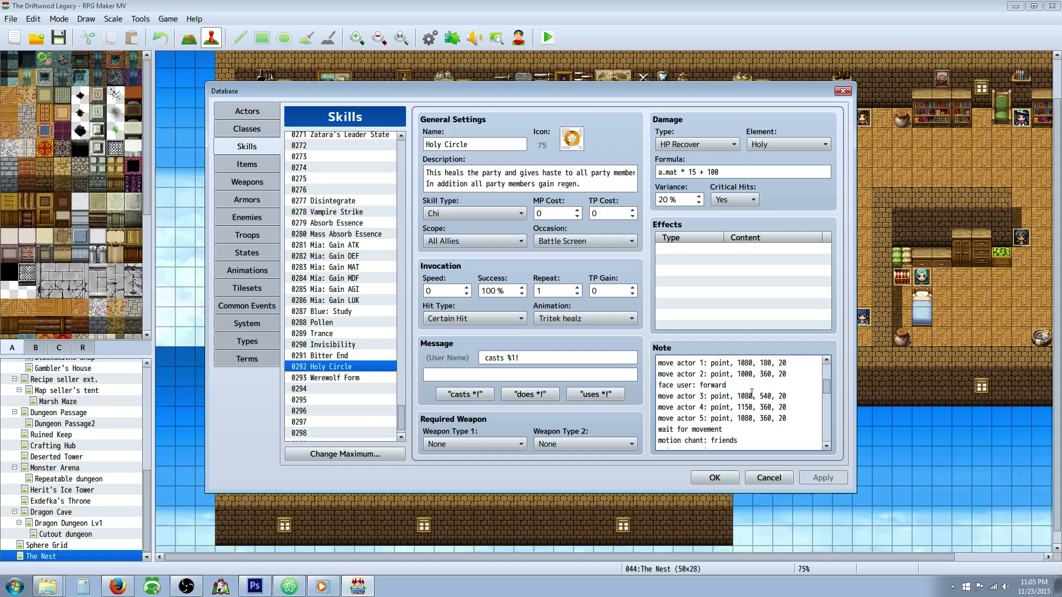
{"action": "scroll", "coordinate": [744, 393], "scroll_direction": "down", "scroll_amount": 1}
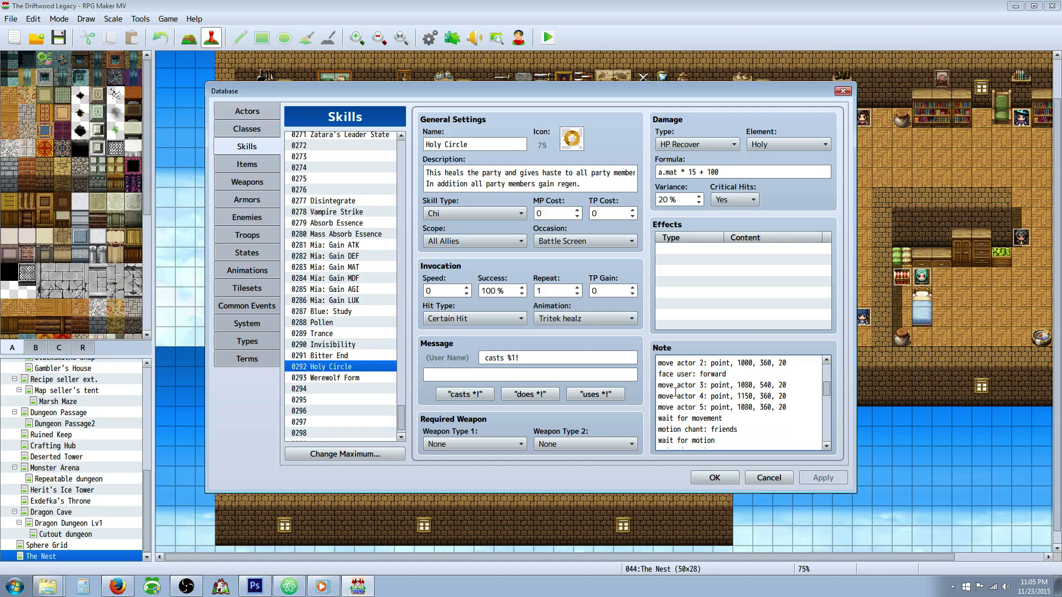
{"action": "left_click", "coordinate": [741, 386]}
{"action": "scroll", "coordinate": [732, 397], "scroll_direction": "down", "scroll_amount": 1}
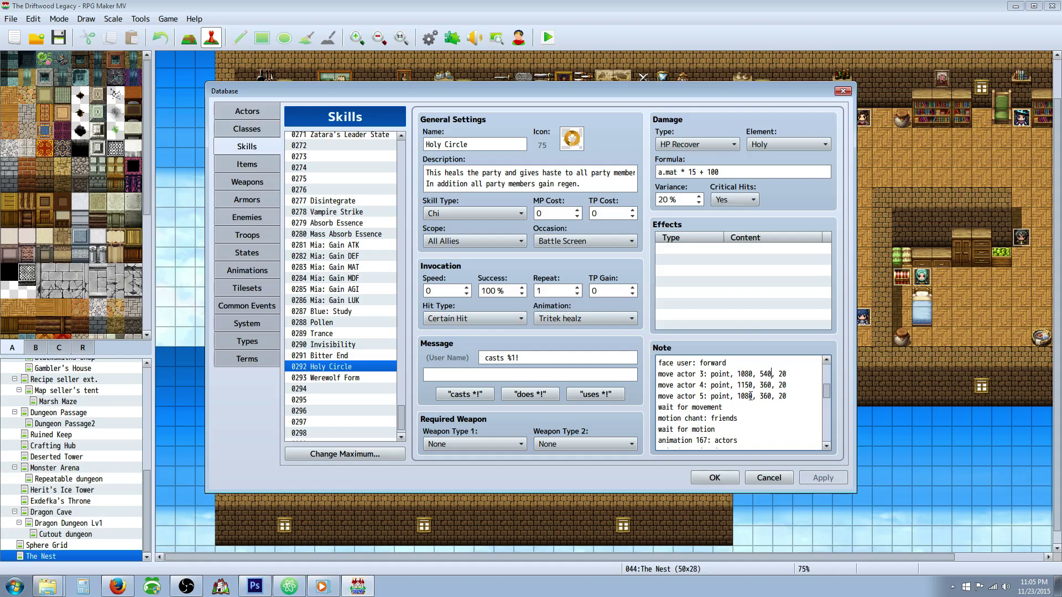
{"action": "left_click_drag", "start_coordinate": [728, 404], "coordinate": [657, 407]}
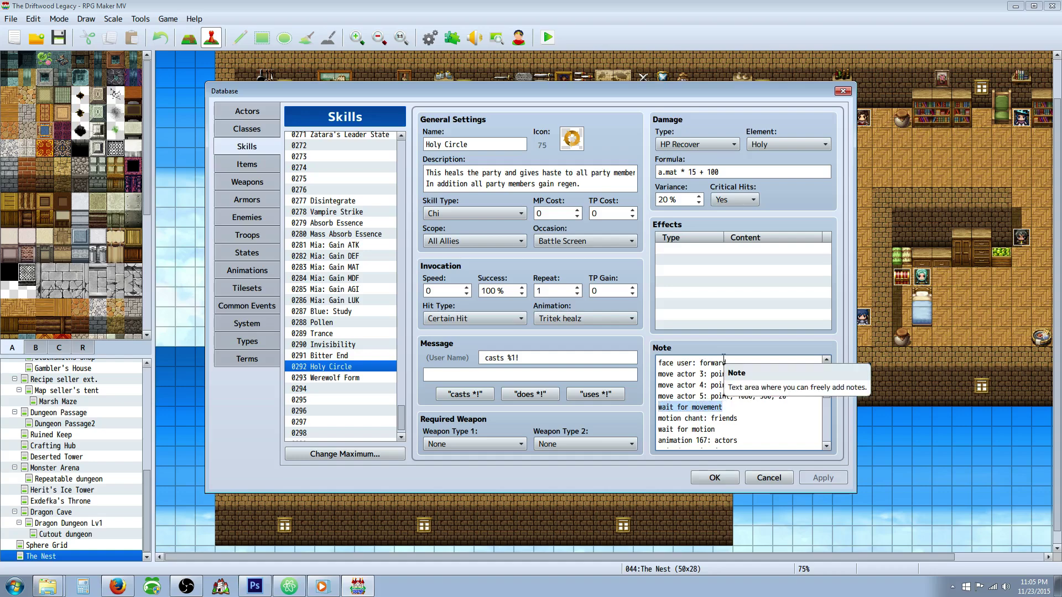
{"action": "left_click_drag", "start_coordinate": [743, 421], "coordinate": [658, 418]}
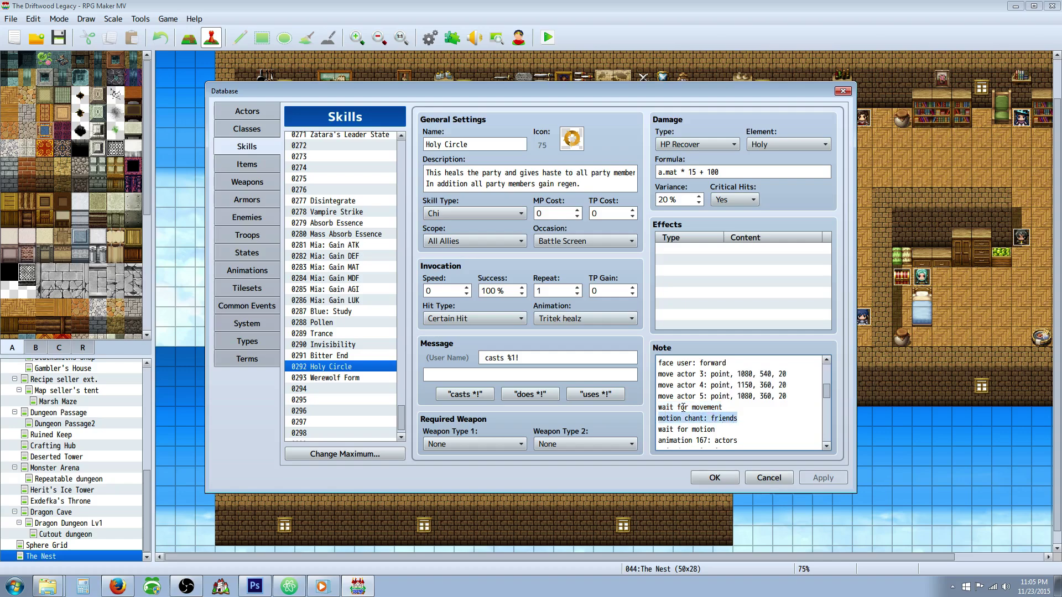
{"action": "scroll", "coordinate": [712, 419], "scroll_direction": "down", "scroll_amount": 1}
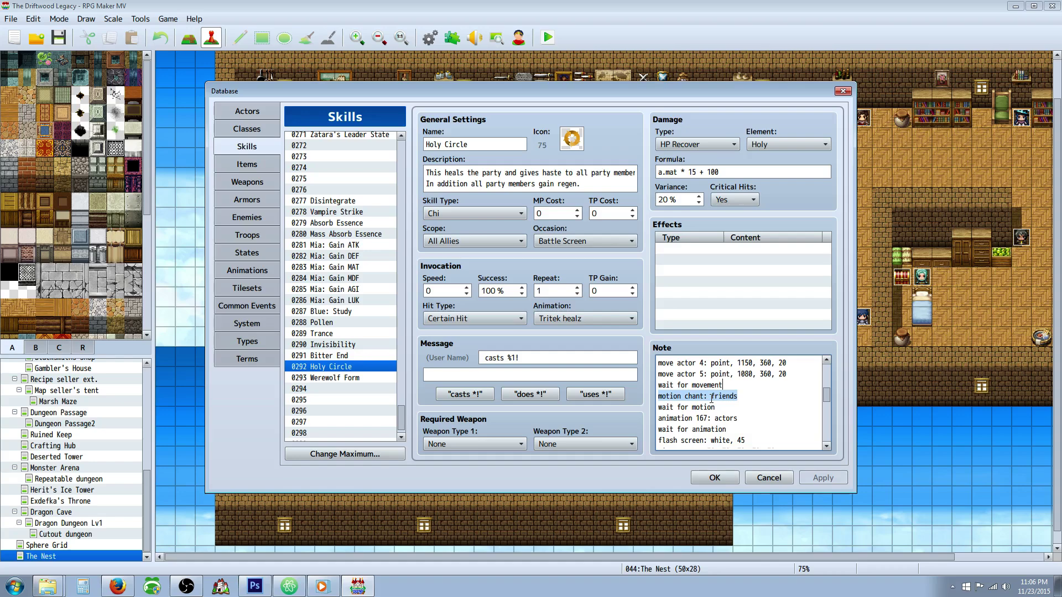
{"action": "left_click", "coordinate": [693, 396]}
{"action": "left_click_drag", "start_coordinate": [740, 396], "coordinate": [658, 396]}
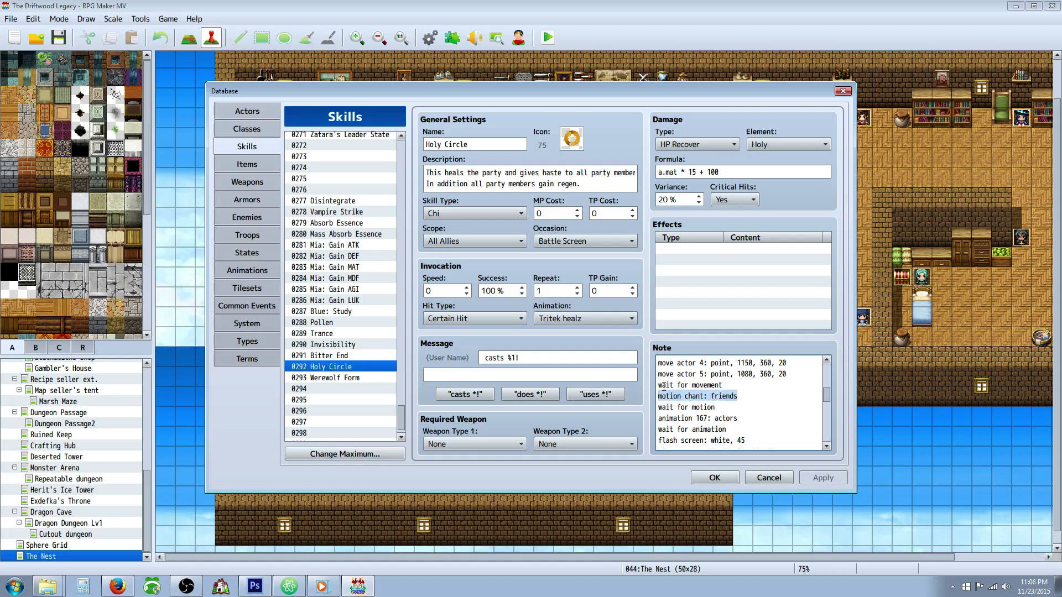
{"action": "double_click", "coordinate": [725, 396]}
{"action": "scroll", "coordinate": [751, 395], "scroll_direction": "down", "scroll_amount": 1}
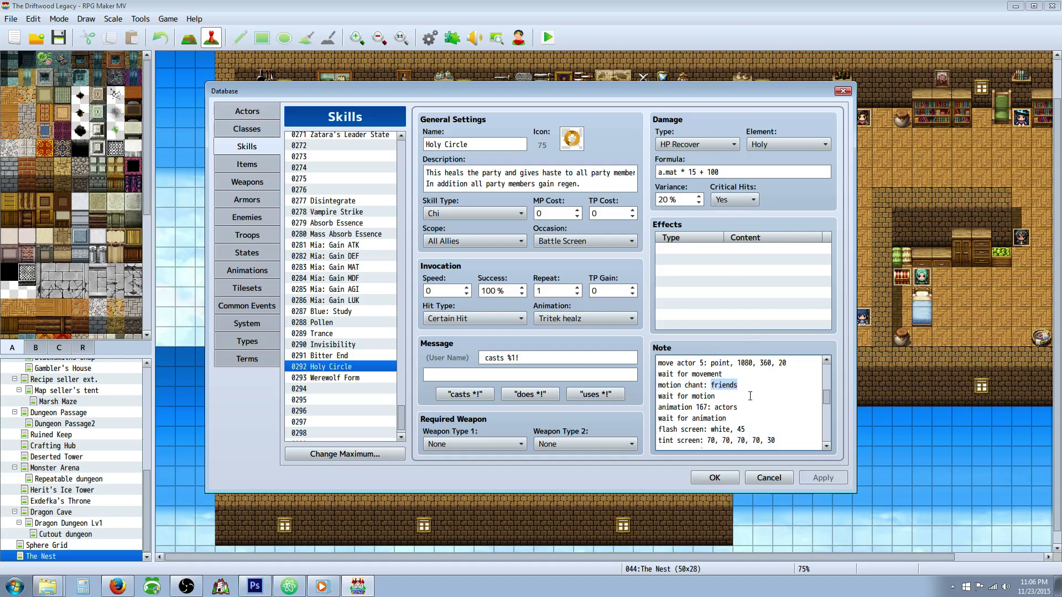
{"action": "left_click", "coordinate": [751, 396]}
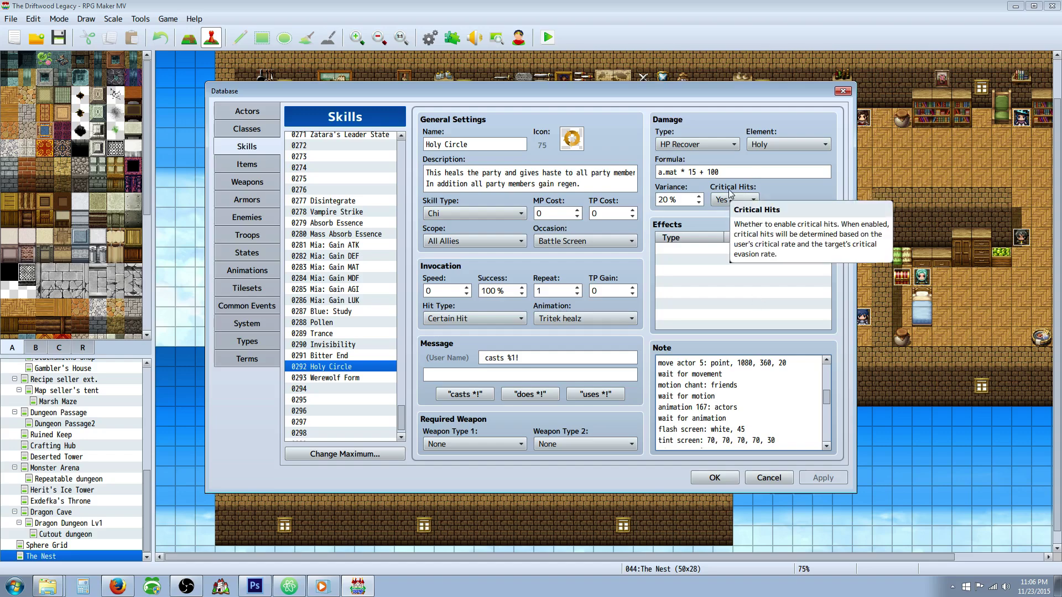
{"action": "scroll", "coordinate": [736, 397], "scroll_direction": "down", "scroll_amount": 1}
{"action": "left_click_drag", "start_coordinate": [736, 397], "coordinate": [659, 396]}
{"action": "left_click", "coordinate": [702, 391]}
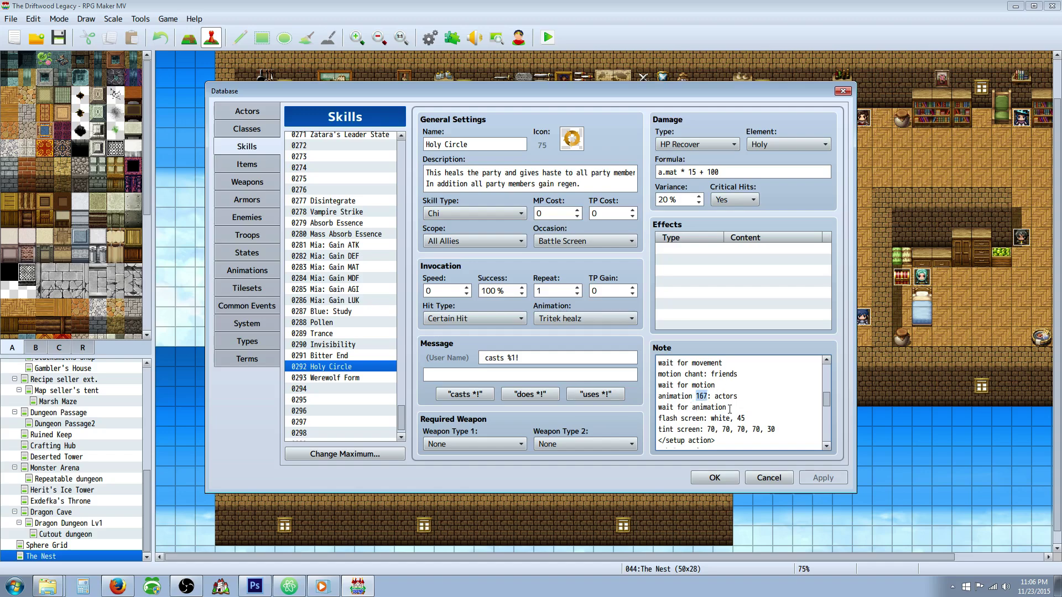
{"action": "left_click_drag", "start_coordinate": [730, 409], "coordinate": [650, 412]}
{"action": "left_click", "coordinate": [712, 410]}
{"action": "scroll", "coordinate": [711, 409], "scroll_direction": "down", "scroll_amount": 1}
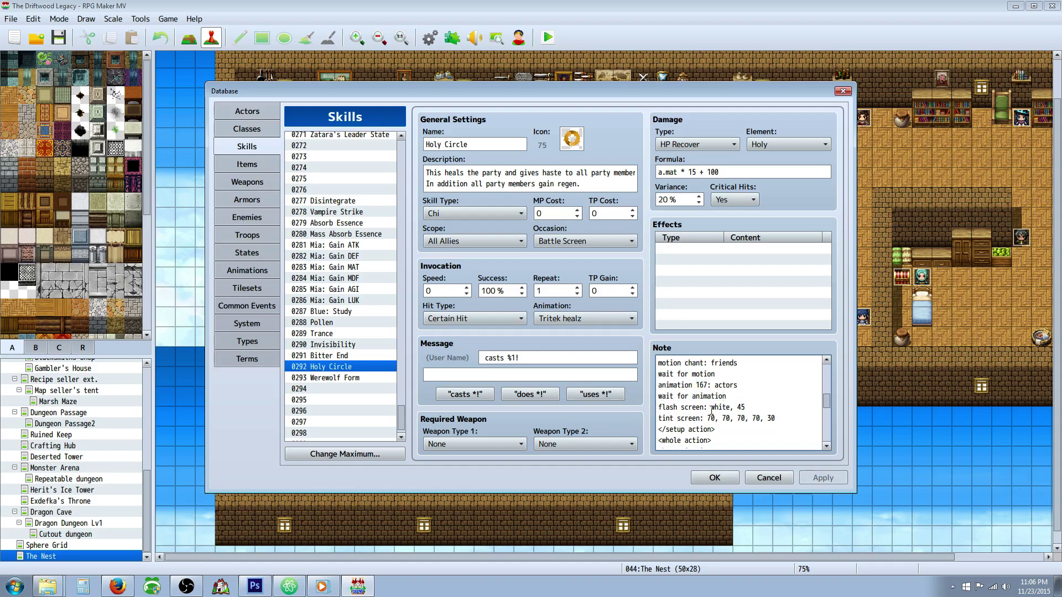
{"action": "double_click", "coordinate": [741, 407]}
{"action": "scroll", "coordinate": [750, 399], "scroll_direction": "down", "scroll_amount": 2}
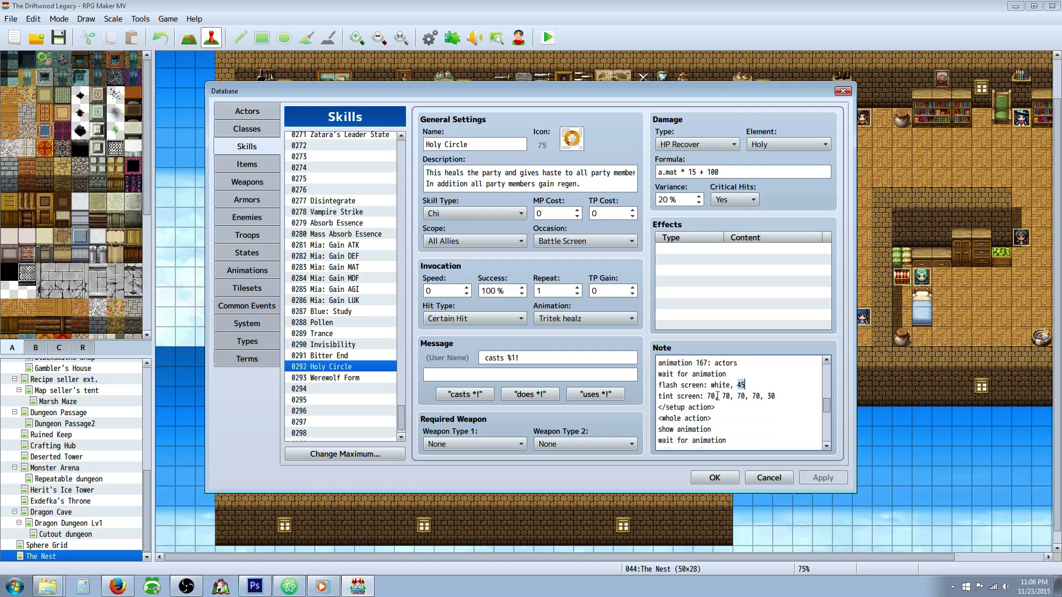
{"action": "left_click_drag", "start_coordinate": [708, 396], "coordinate": [758, 396]}
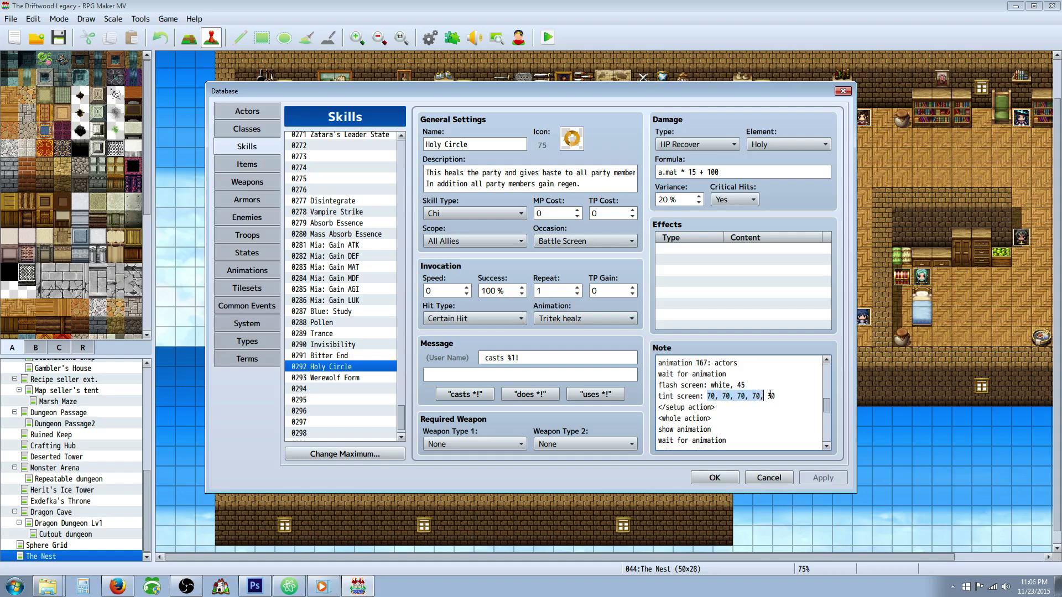
{"action": "left_click", "coordinate": [774, 396]}
{"action": "scroll", "coordinate": [696, 409], "scroll_direction": "down", "scroll_amount": 1}
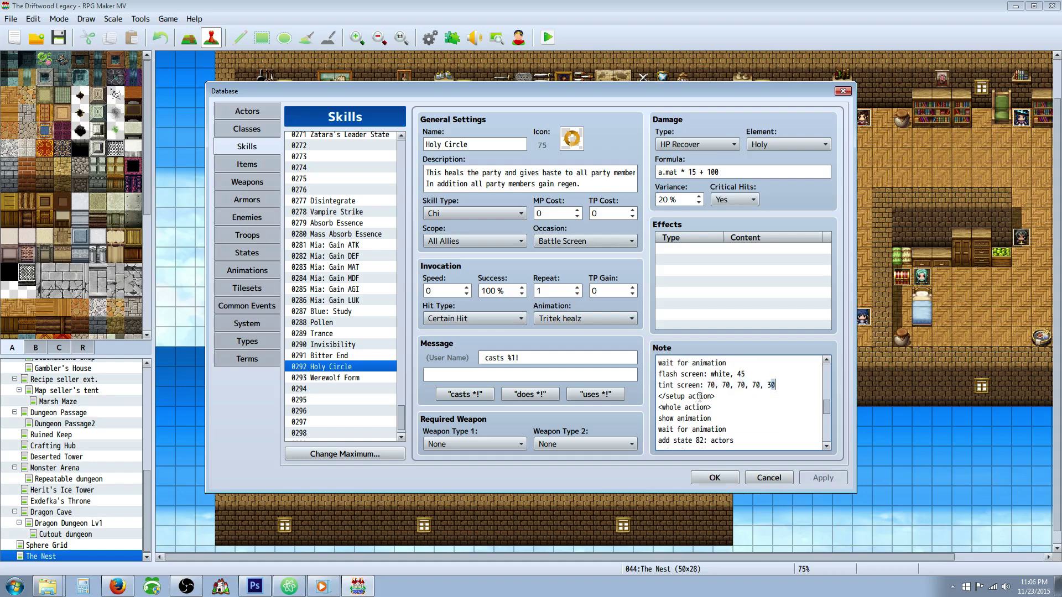
Examine the </setup action> and 'add state 82: actors' lines in Holy Circle's note.
{"action": "left_click_drag", "start_coordinate": [716, 396], "coordinate": [654, 392]}
{"action": "scroll", "coordinate": [751, 390], "scroll_direction": "down", "scroll_amount": 3}
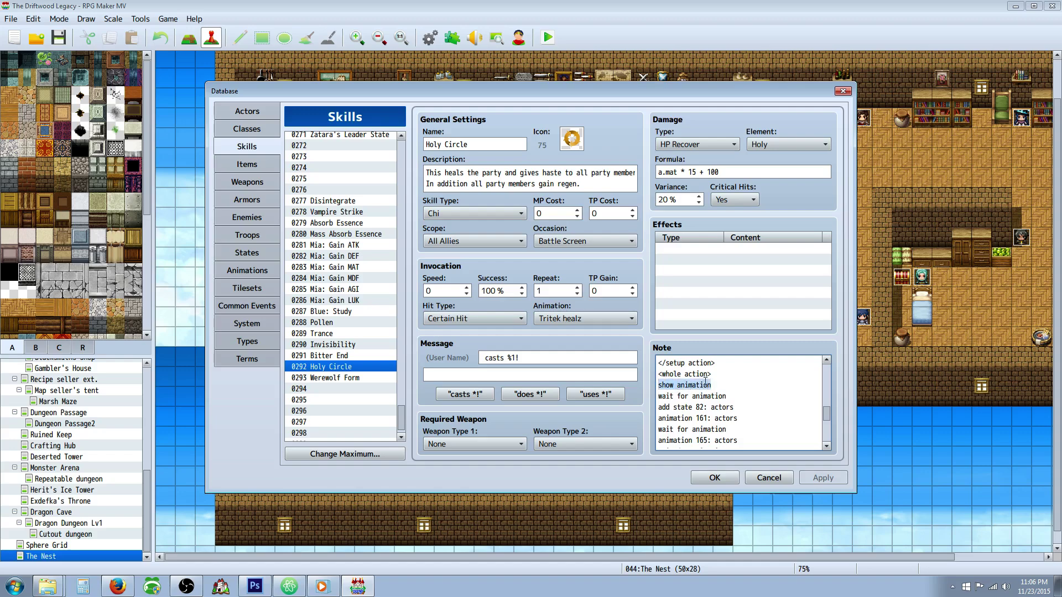
{"action": "scroll", "coordinate": [699, 389], "scroll_direction": "down", "scroll_amount": 1}
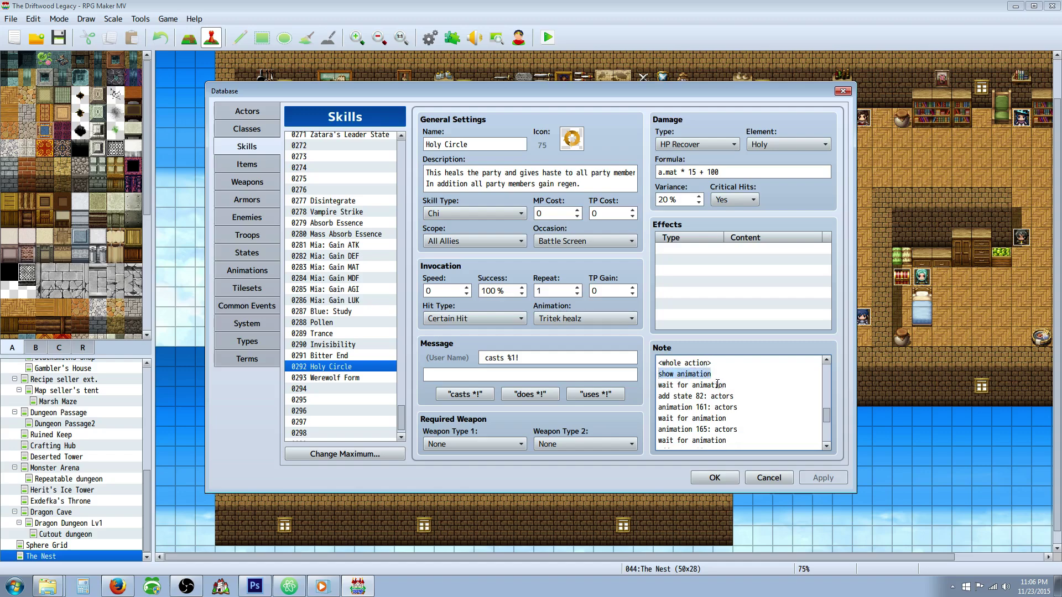
{"action": "left_click", "coordinate": [735, 396]}
{"action": "left_click_drag", "start_coordinate": [735, 396], "coordinate": [657, 397]}
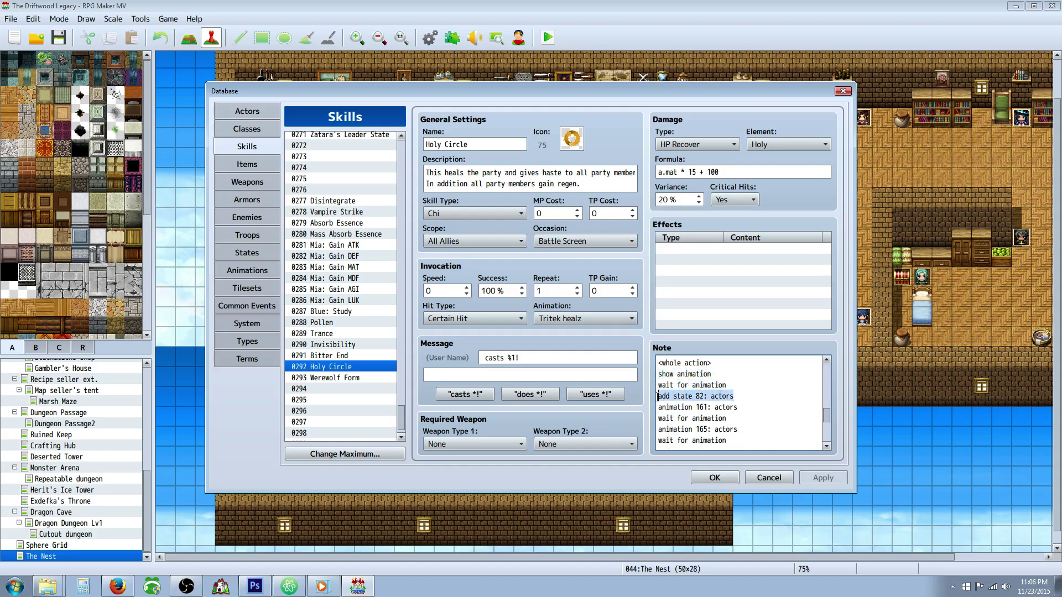
{"action": "scroll", "coordinate": [758, 394], "scroll_direction": "down", "scroll_amount": 1}
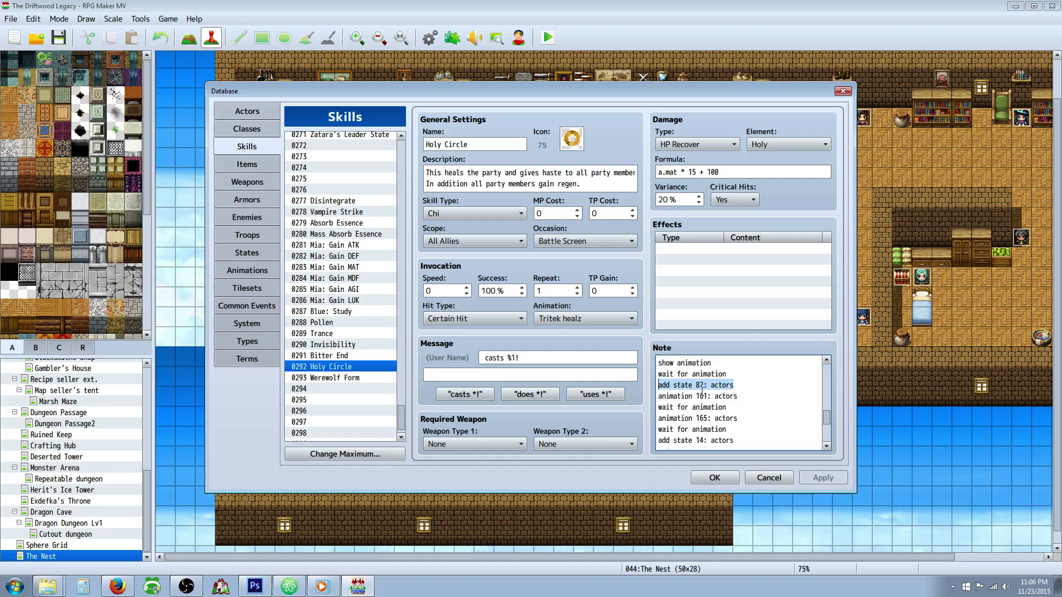
{"action": "left_click_drag", "start_coordinate": [696, 386], "coordinate": [734, 386]}
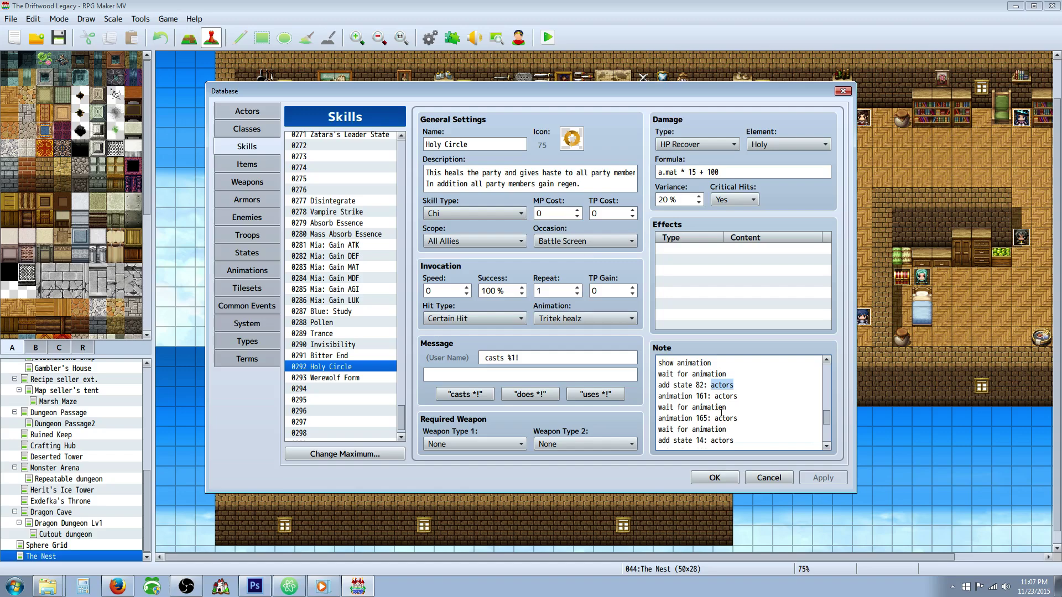
{"action": "left_click_drag", "start_coordinate": [658, 386], "coordinate": [700, 386]}
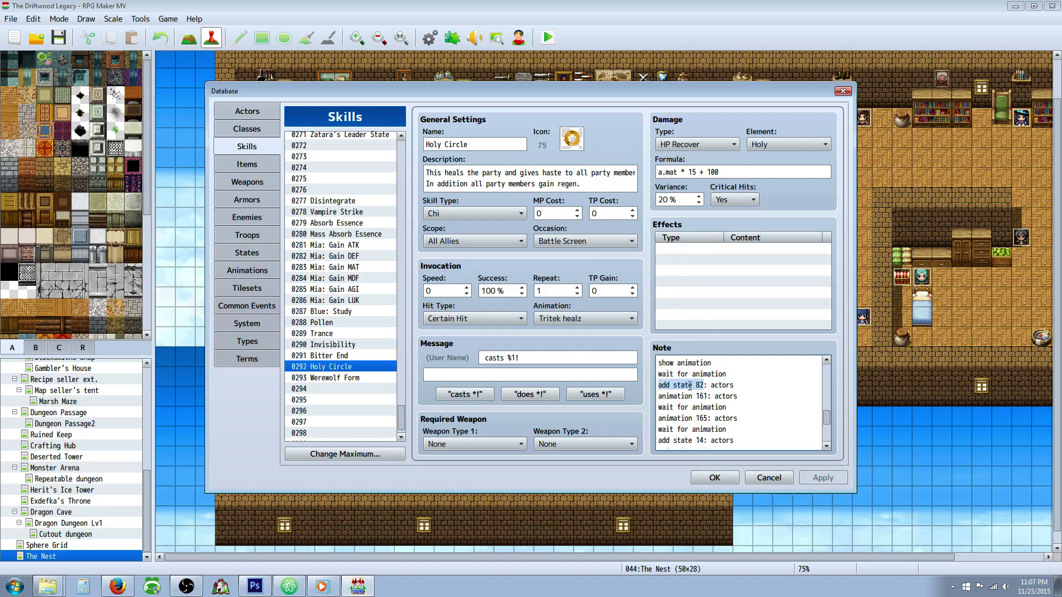
{"action": "mouse_move", "coordinate": [708, 386]}
{"action": "left_mouse_down"}
{"action": "mouse_move", "coordinate": [738, 384]}
{"action": "mouse_move", "coordinate": [728, 383]}
{"action": "left_mouse_up"}
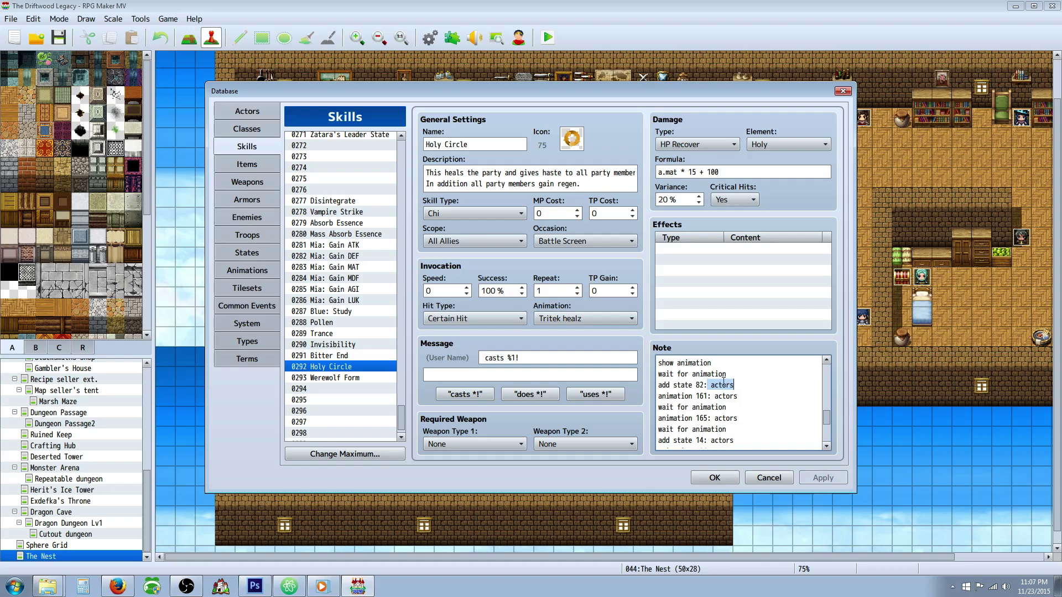
{"action": "left_click", "coordinate": [707, 386]}
{"action": "double_click", "coordinate": [718, 384]}
{"action": "scroll", "coordinate": [707, 383], "scroll_direction": "down", "scroll_amount": 1}
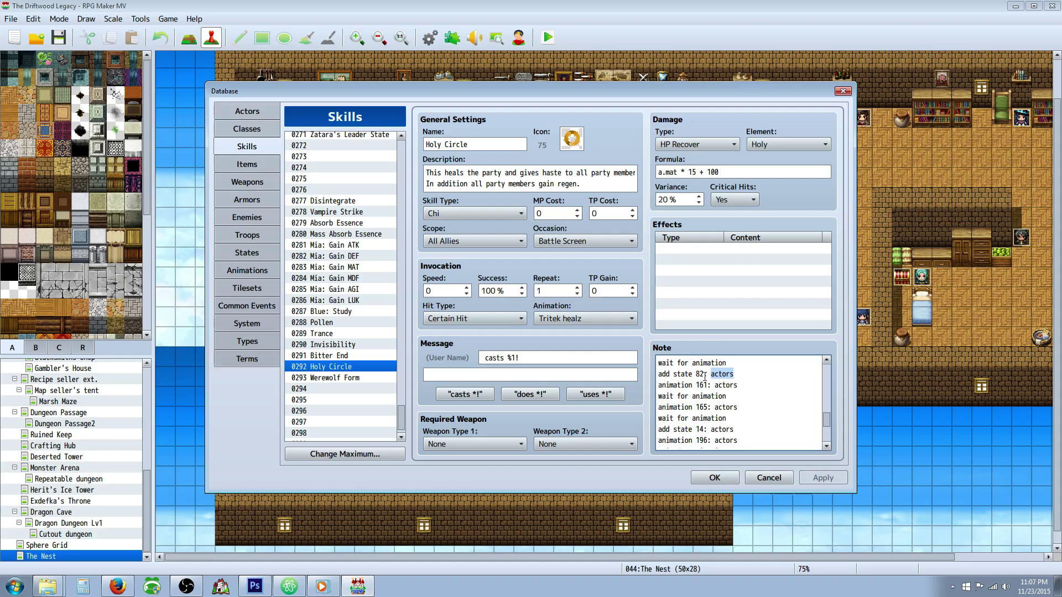
Inspect the animation 161, 165 and 196 lines and their wait for animation.
{"action": "left_click_drag", "start_coordinate": [711, 385], "coordinate": [742, 381]}
{"action": "left_click", "coordinate": [681, 397]}
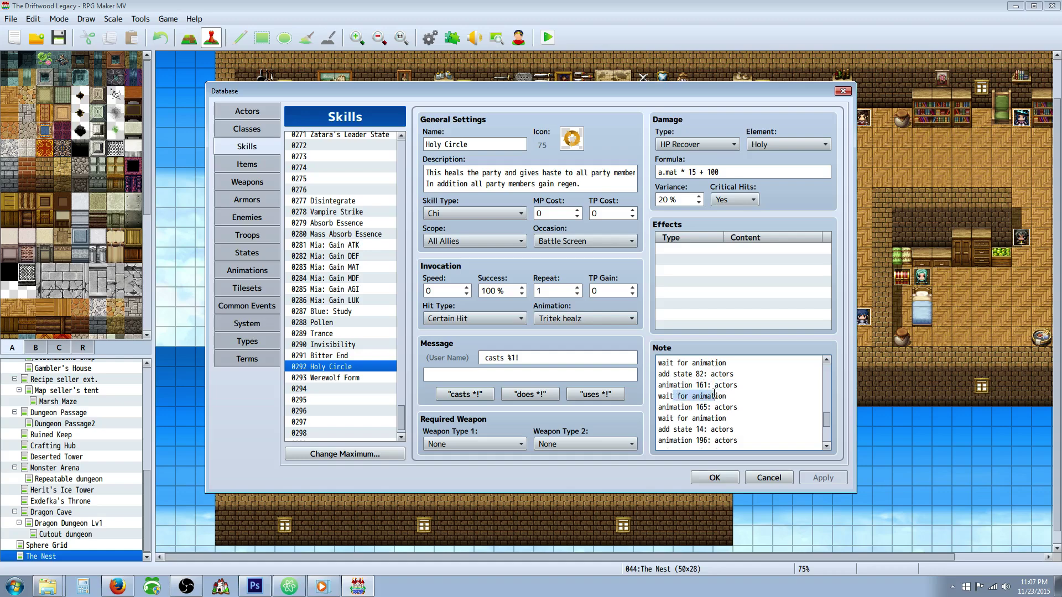
{"action": "scroll", "coordinate": [680, 397], "scroll_direction": "down", "scroll_amount": 1}
{"action": "left_click", "coordinate": [679, 396]}
{"action": "left_click_drag", "start_coordinate": [670, 396], "coordinate": [736, 397]}
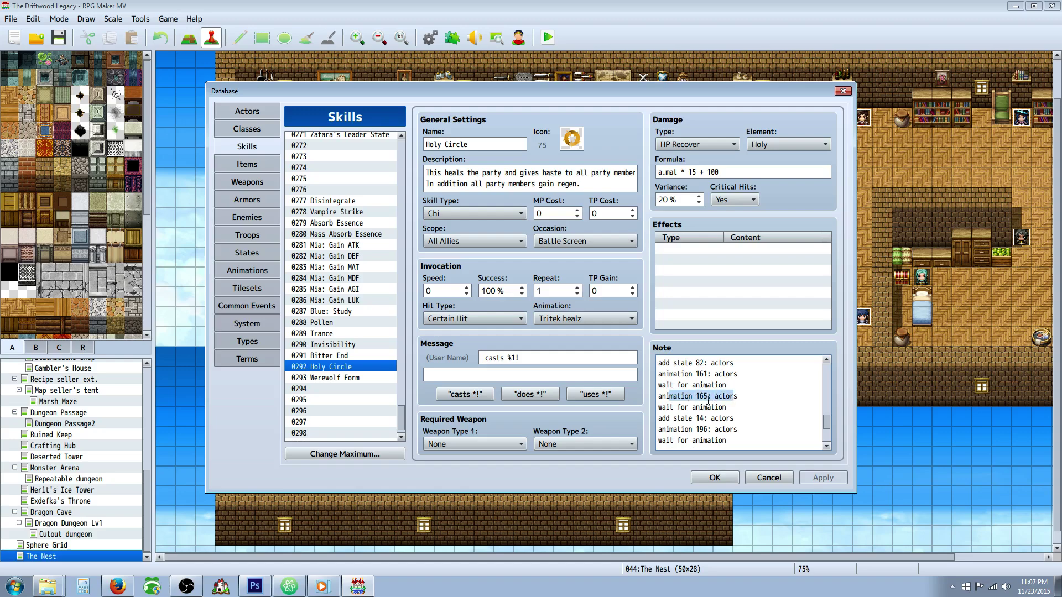
{"action": "left_click_drag", "start_coordinate": [673, 407], "coordinate": [725, 429]}
{"action": "scroll", "coordinate": [719, 426], "scroll_direction": "down", "scroll_amount": 2}
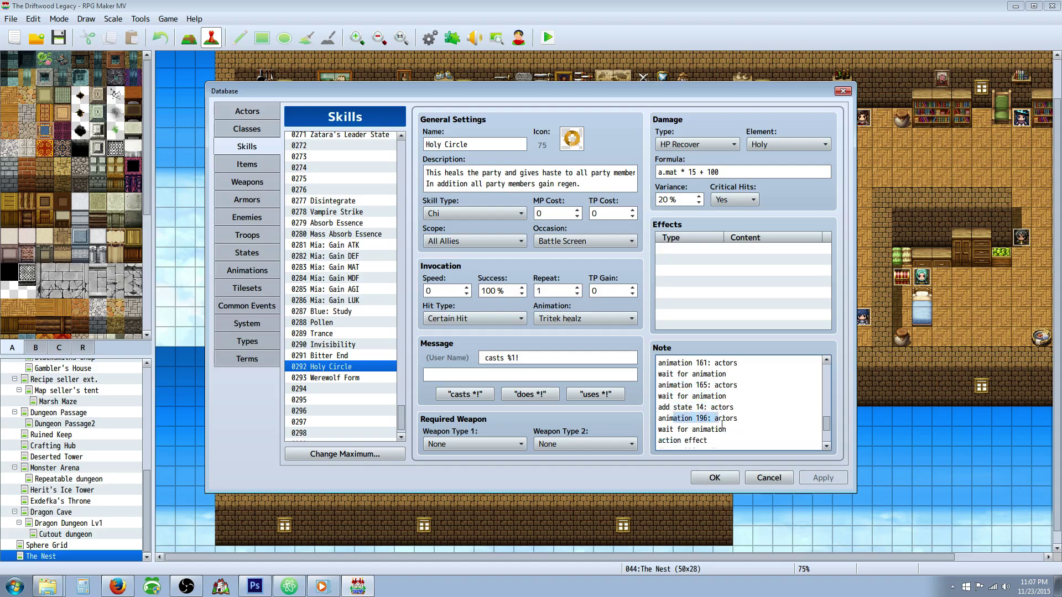
{"action": "left_click", "coordinate": [700, 419]}
{"action": "scroll", "coordinate": [699, 419], "scroll_direction": "down", "scroll_amount": 2}
Review the perform finish, show battle hud and </whole action> lines.
{"action": "left_click_drag", "start_coordinate": [669, 408], "coordinate": [707, 407]}
{"action": "scroll", "coordinate": [710, 402], "scroll_direction": "down", "scroll_amount": 2}
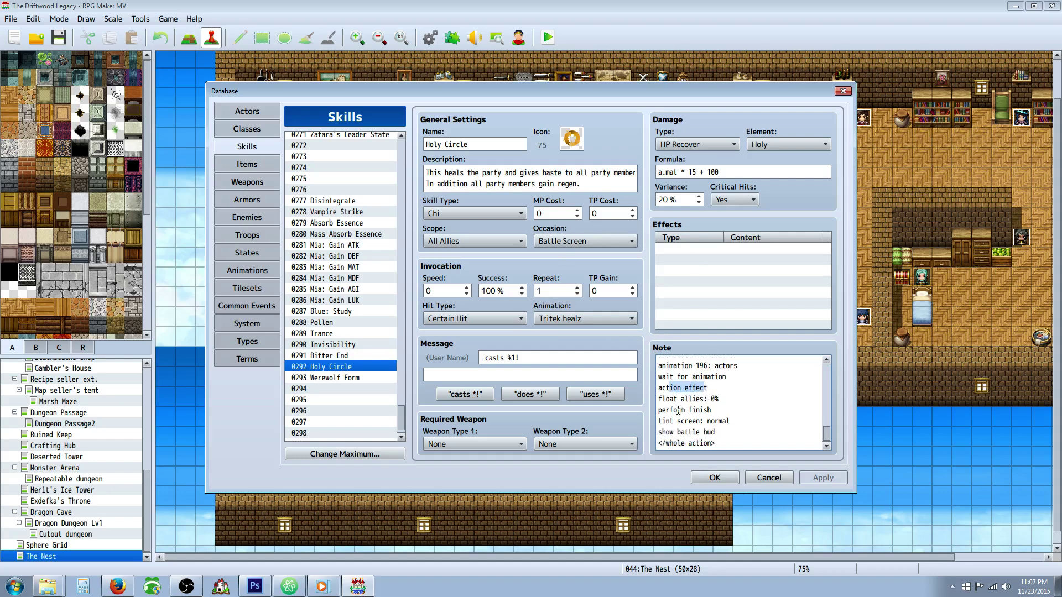
{"action": "left_click_drag", "start_coordinate": [711, 410], "coordinate": [736, 422]}
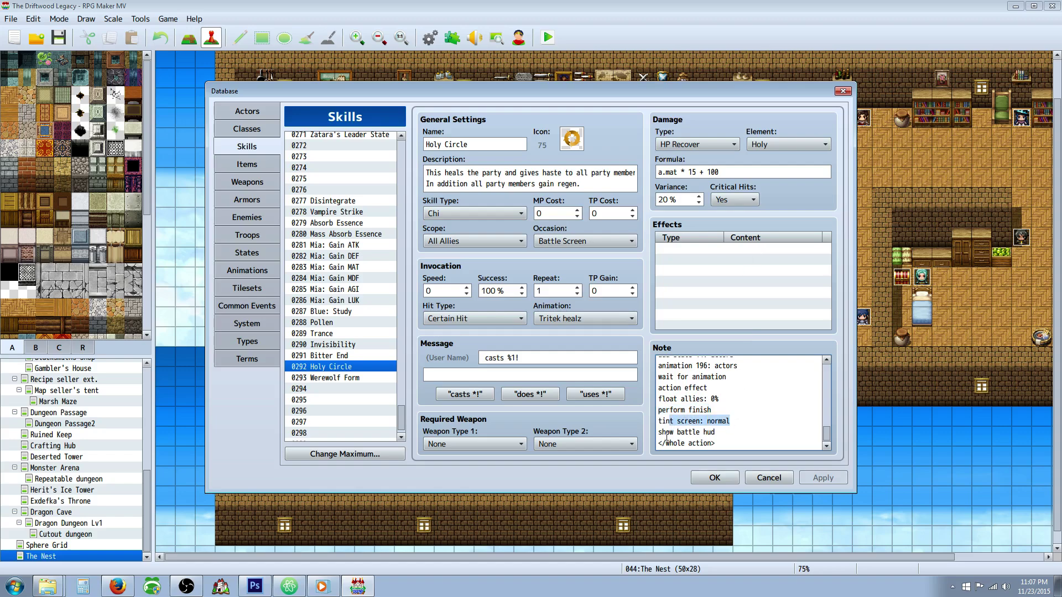
{"action": "mouse_move", "coordinate": [667, 433]}
{"action": "left_mouse_down"}
{"action": "mouse_move", "coordinate": [721, 432]}
{"action": "mouse_move", "coordinate": [657, 444]}
{"action": "left_mouse_up"}
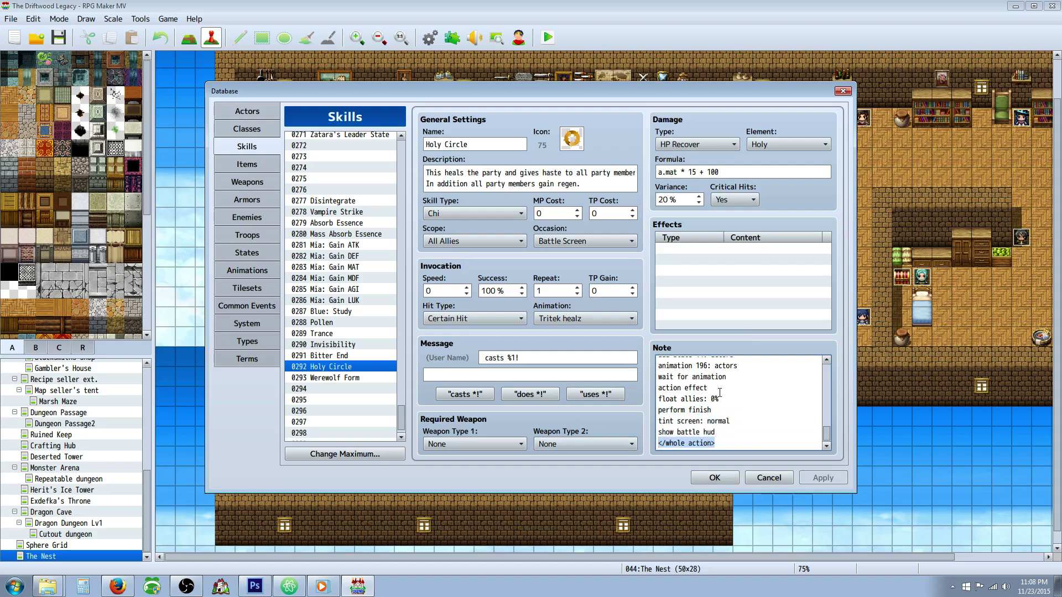
{"action": "scroll", "coordinate": [714, 393], "scroll_direction": "up", "scroll_amount": 2}
{"action": "scroll", "coordinate": [695, 401], "scroll_direction": "down", "scroll_amount": 2}
{"action": "left_click", "coordinate": [706, 392]}
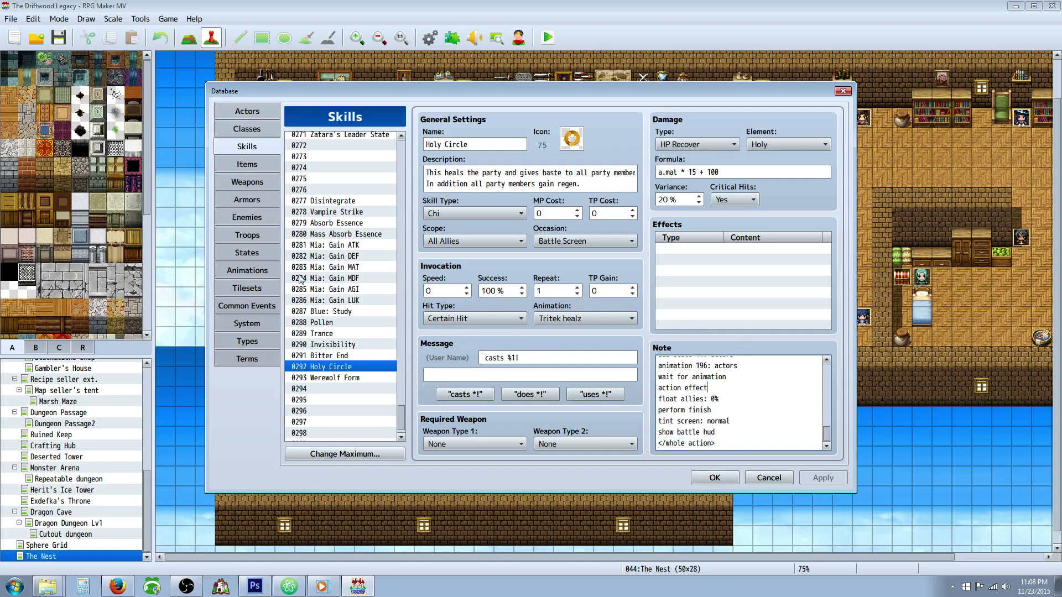
{"action": "scroll", "coordinate": [754, 423], "scroll_direction": "up", "scroll_amount": 1}
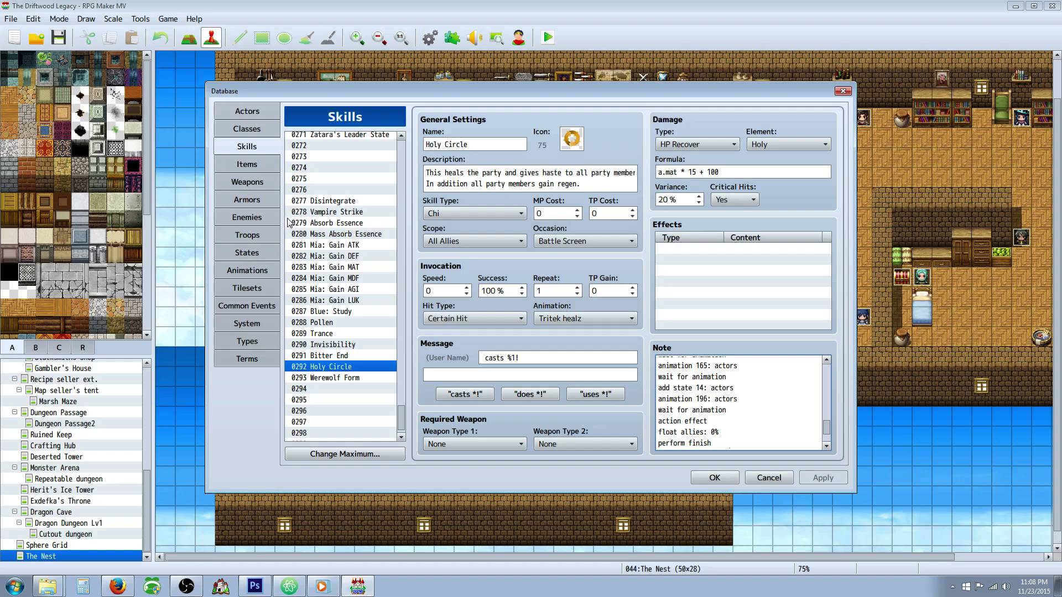
Check the state 82 reference in Holy Circle's note, then view 0082 Haste in States.
{"action": "left_click", "coordinate": [253, 256]}
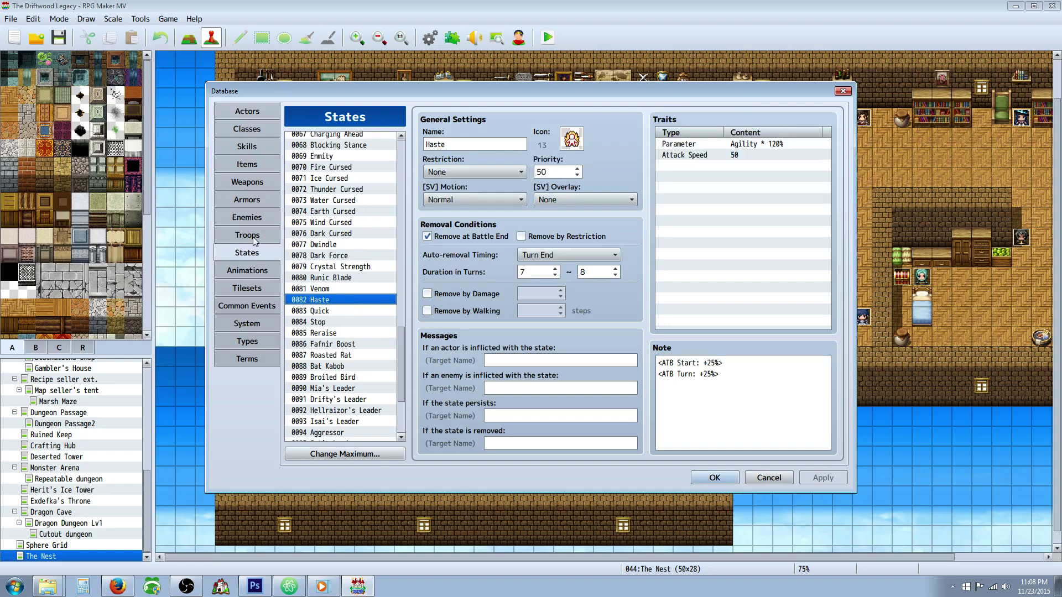
{"action": "left_click", "coordinate": [243, 135]}
{"action": "left_click", "coordinate": [247, 147]}
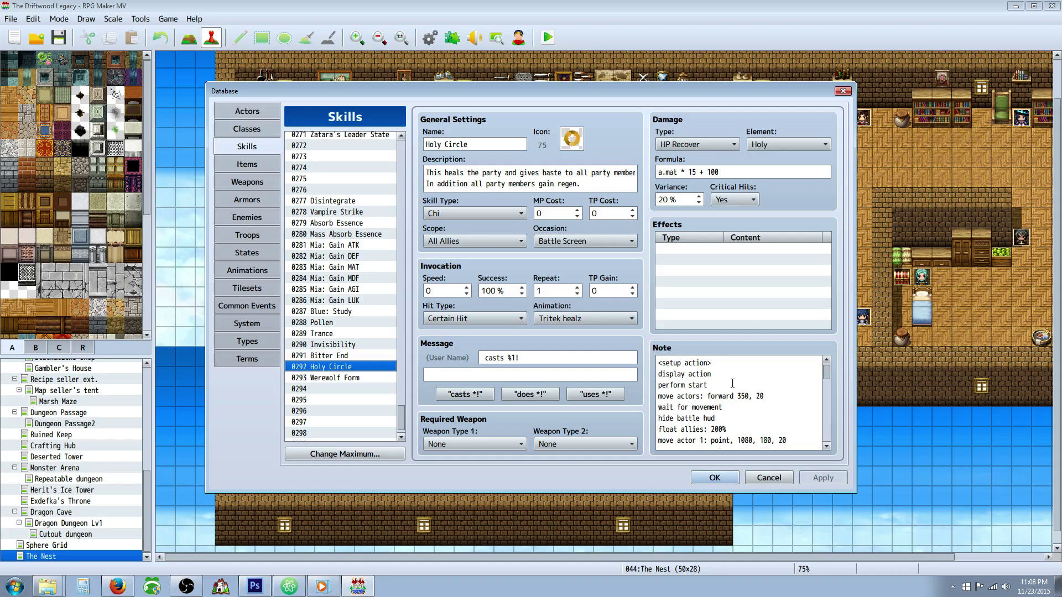
{"action": "scroll", "coordinate": [751, 399], "scroll_direction": "down", "scroll_amount": 3}
{"action": "scroll", "coordinate": [751, 400], "scroll_direction": "down", "scroll_amount": 5}
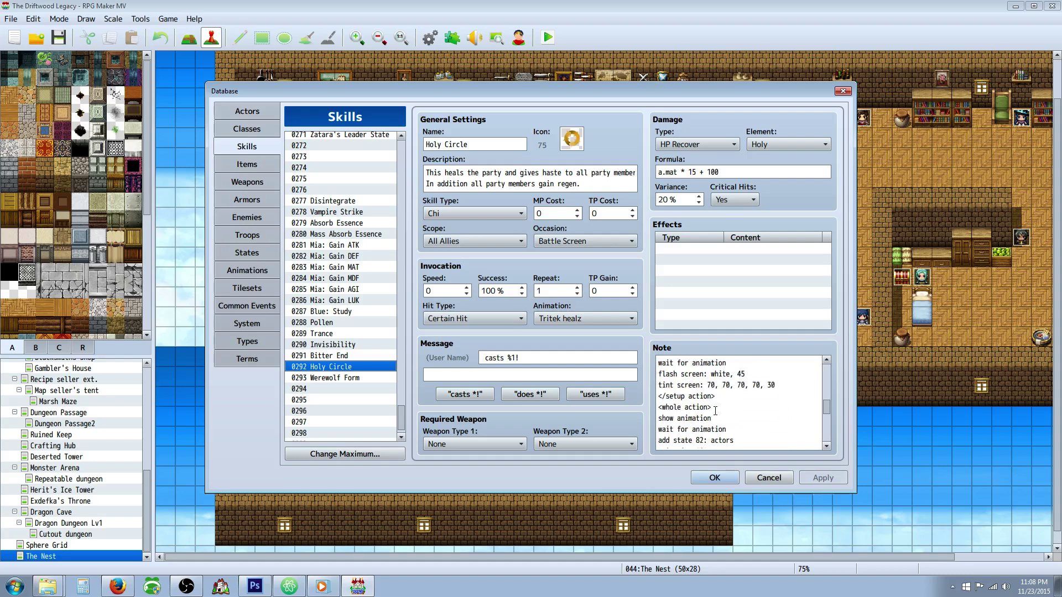
{"action": "double_click", "coordinate": [695, 418]}
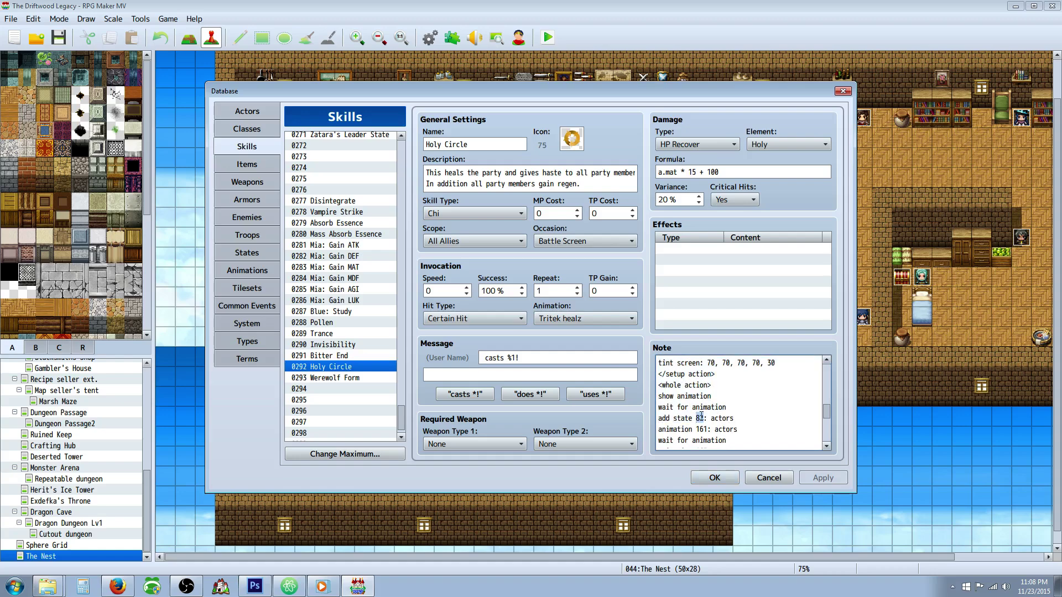
{"action": "left_click", "coordinate": [696, 418]}
{"action": "left_click", "coordinate": [253, 256]}
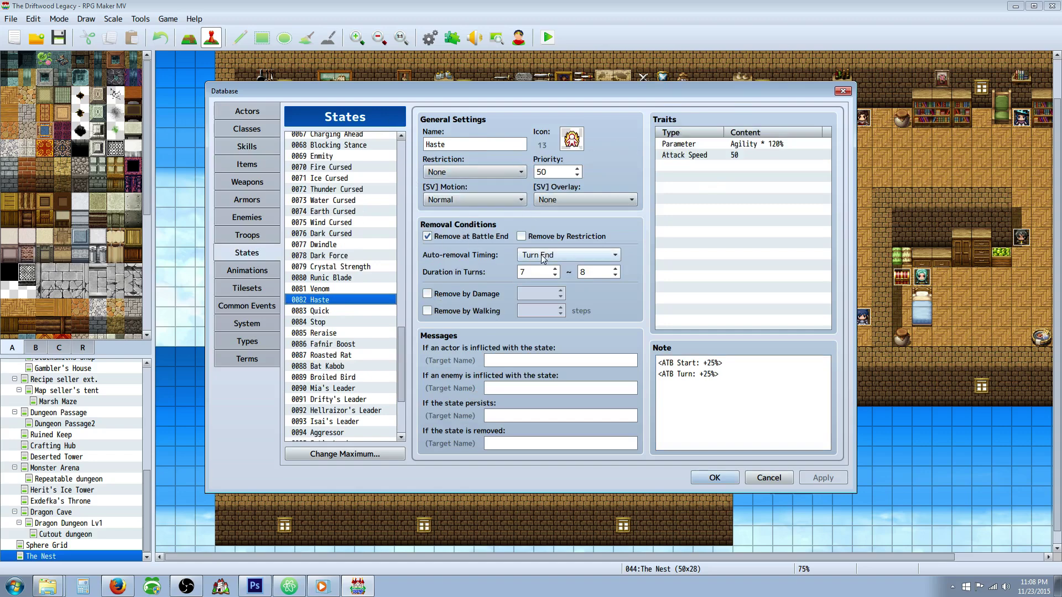
Set Haste's maximum duration to 8 turns and preview an Agility trait without adding it.
{"action": "left_click", "coordinate": [609, 273]}
{"action": "type", "text": "8"}
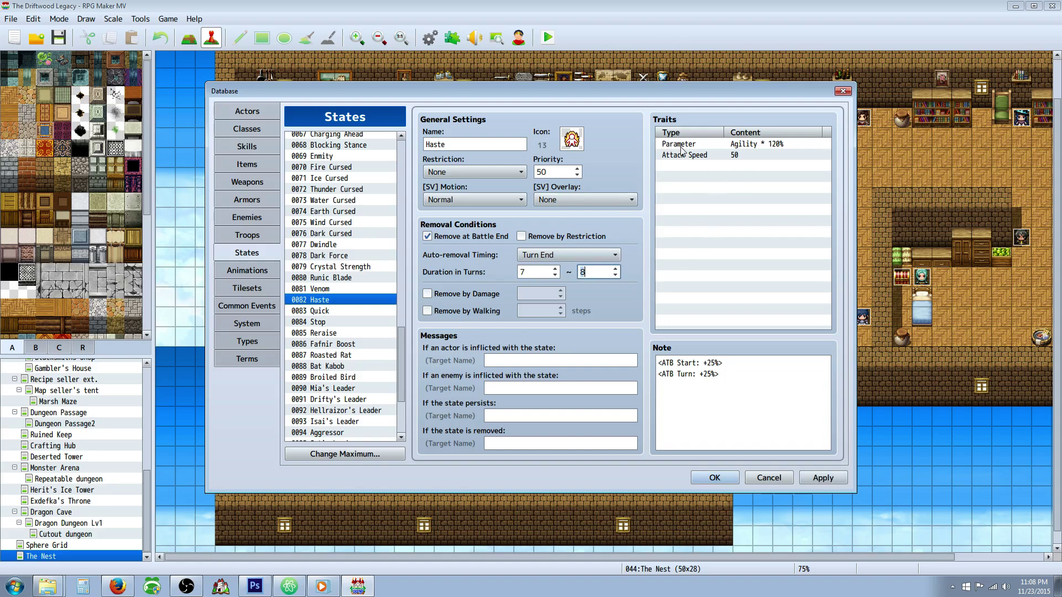
{"action": "left_click", "coordinate": [699, 145]}
{"action": "right_click", "coordinate": [689, 166]}
{"action": "left_click", "coordinate": [714, 175]}
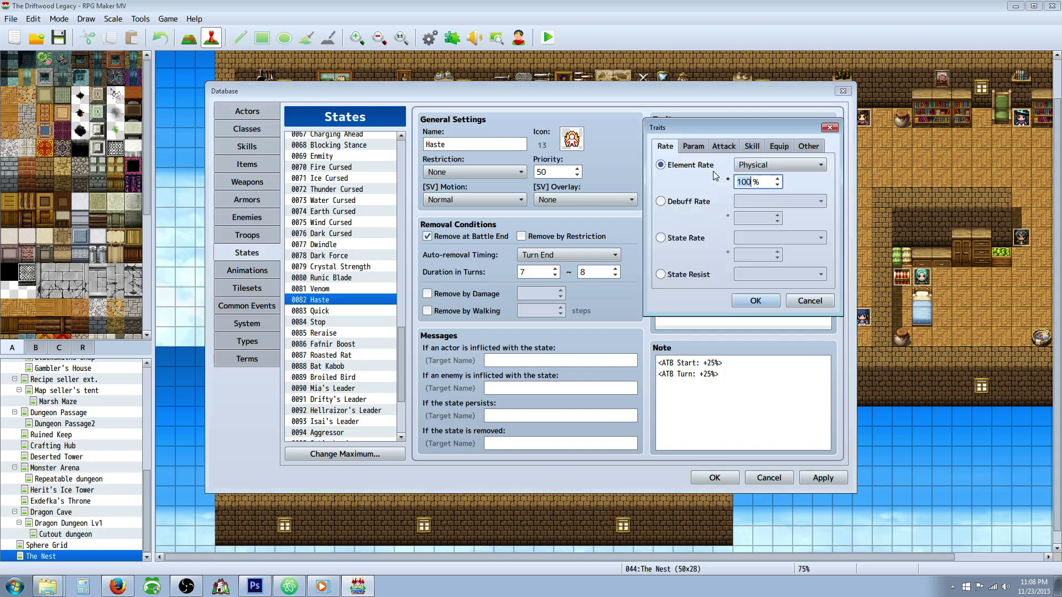
{"action": "left_click", "coordinate": [694, 146]}
{"action": "left_click", "coordinate": [661, 165]}
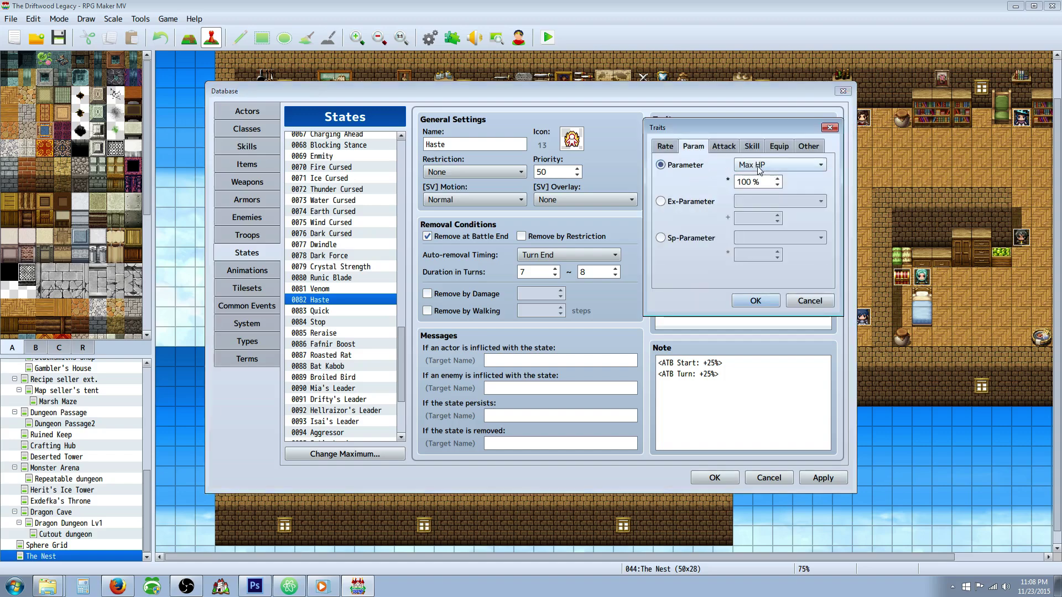
{"action": "left_click", "coordinate": [774, 165]}
{"action": "left_click", "coordinate": [764, 255]}
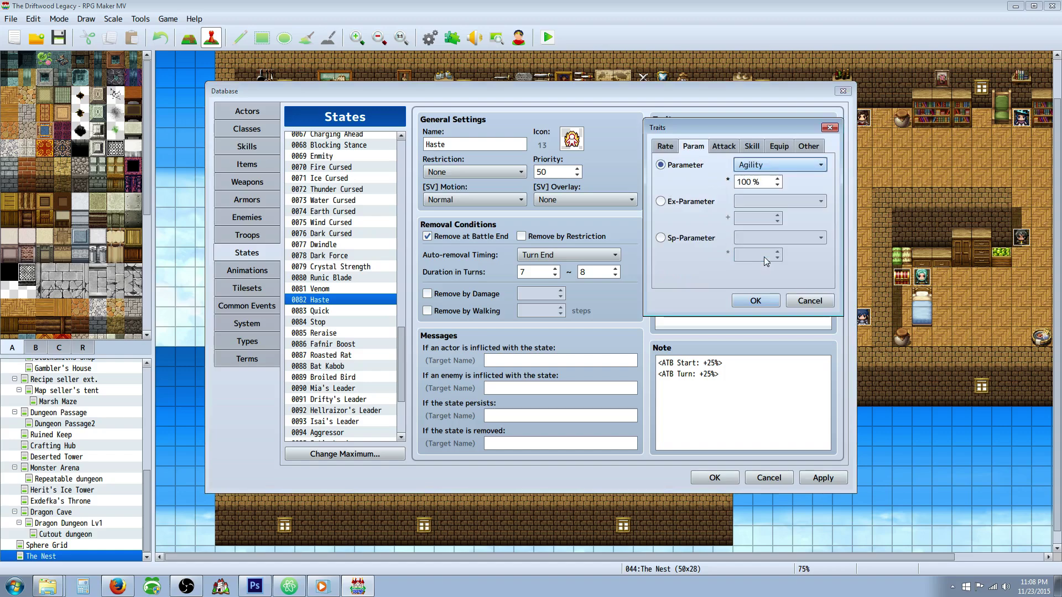
{"action": "left_click", "coordinate": [809, 301]}
{"action": "left_click", "coordinate": [758, 146]}
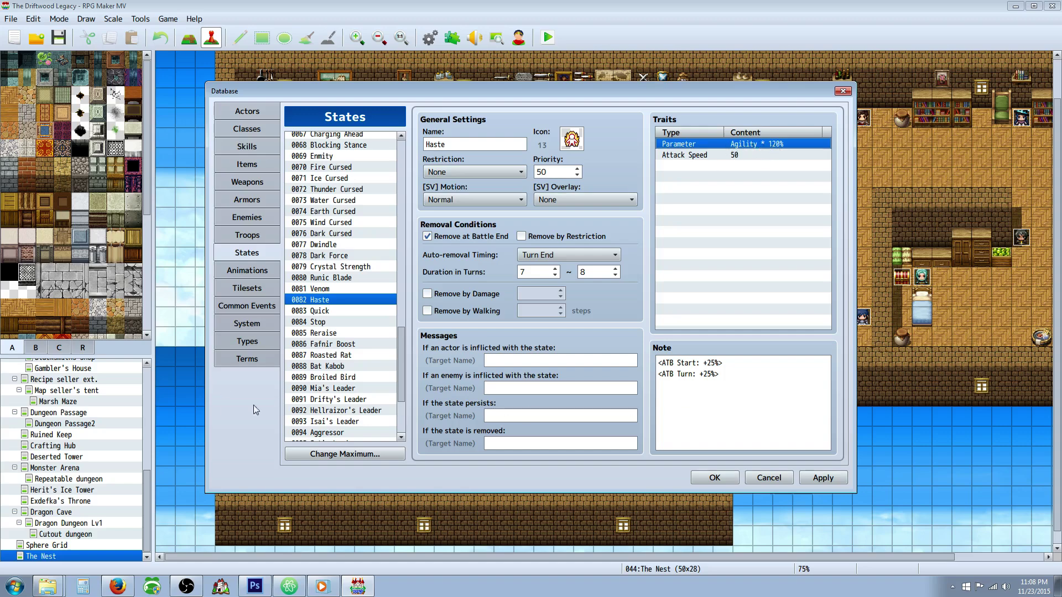
Preview an Attack Speed trait, cancel it, keeping the existing Attack Speed 50 trait.
{"action": "left_click", "coordinate": [718, 159]}
{"action": "right_click", "coordinate": [691, 164]}
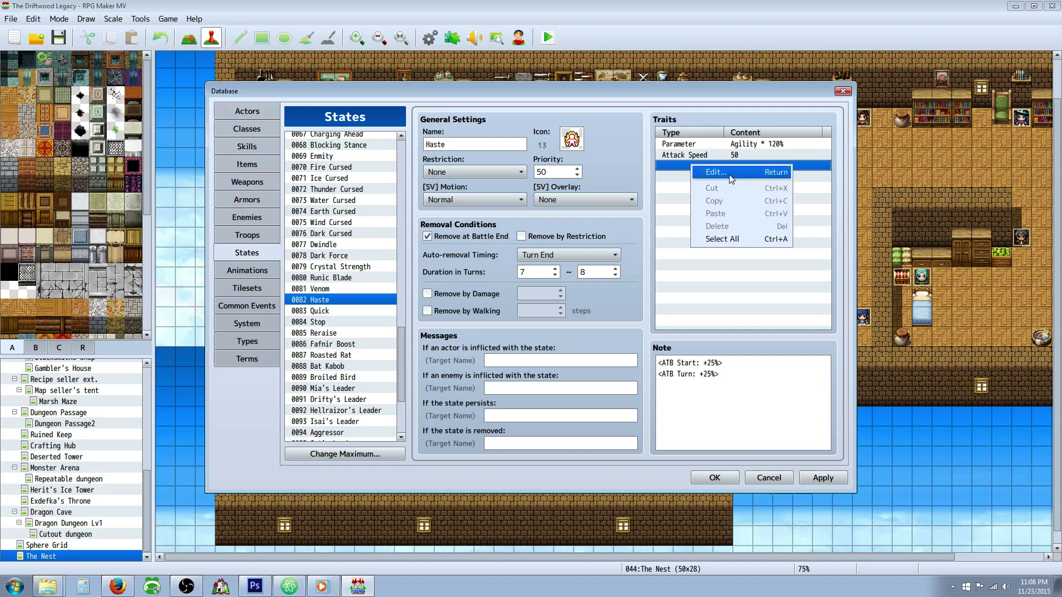
{"action": "left_click", "coordinate": [730, 176]}
{"action": "left_click", "coordinate": [724, 149]}
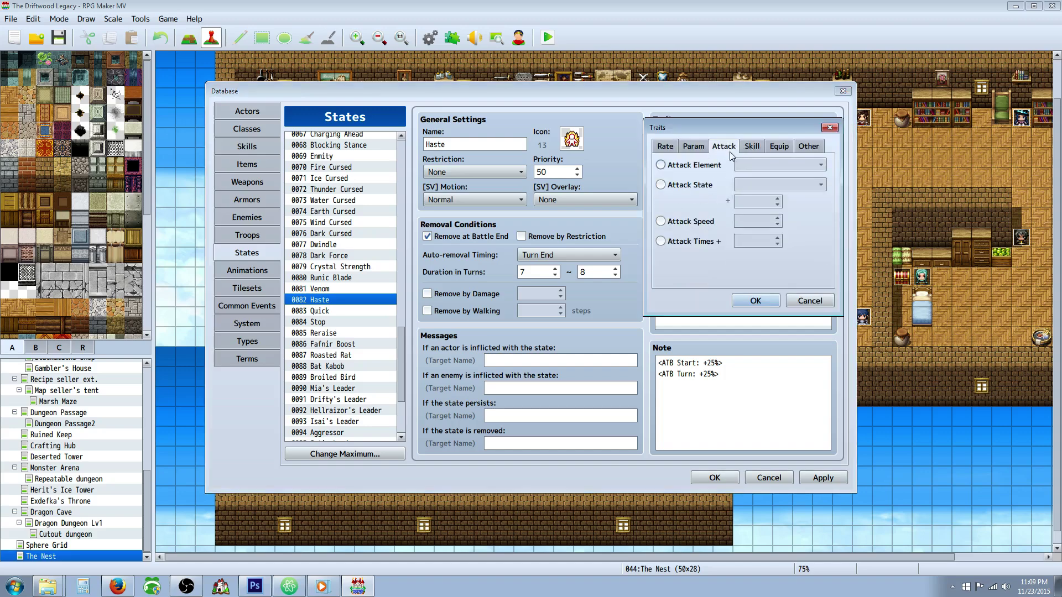
{"action": "left_click", "coordinate": [661, 221]}
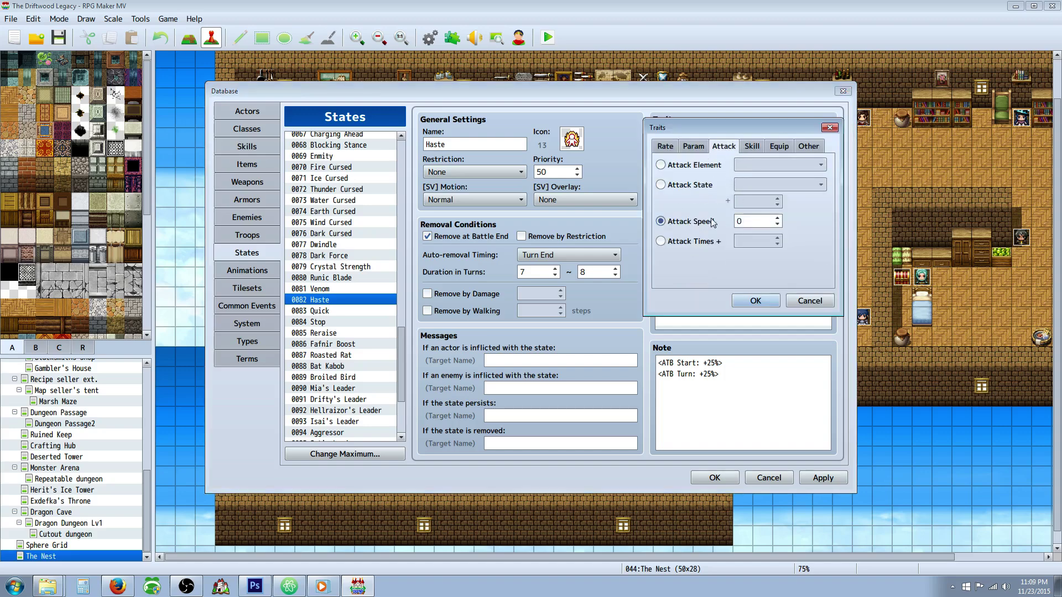
{"action": "left_click", "coordinate": [796, 298]}
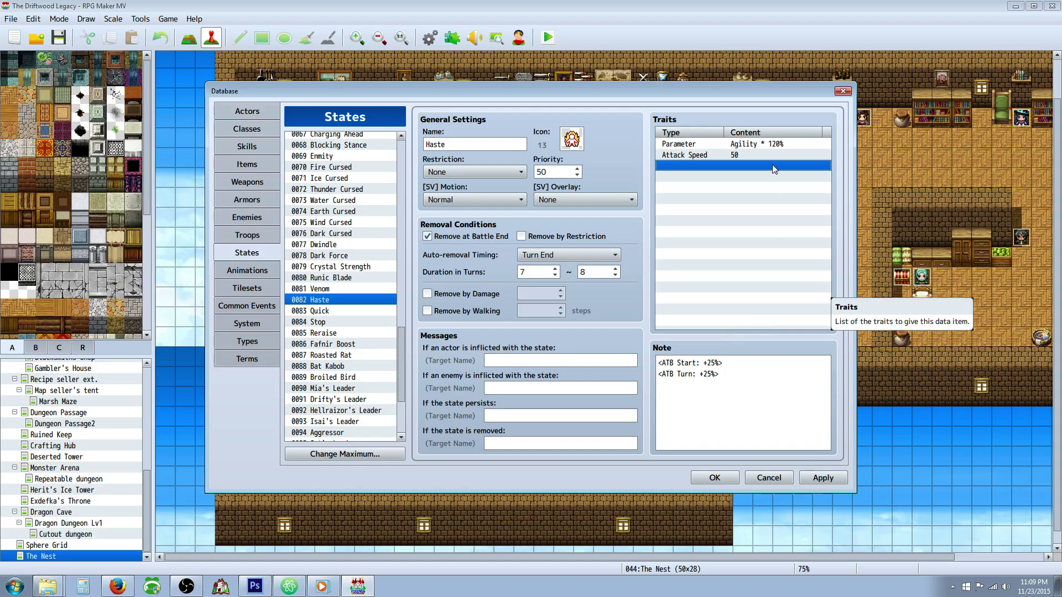
{"action": "left_click", "coordinate": [736, 156]}
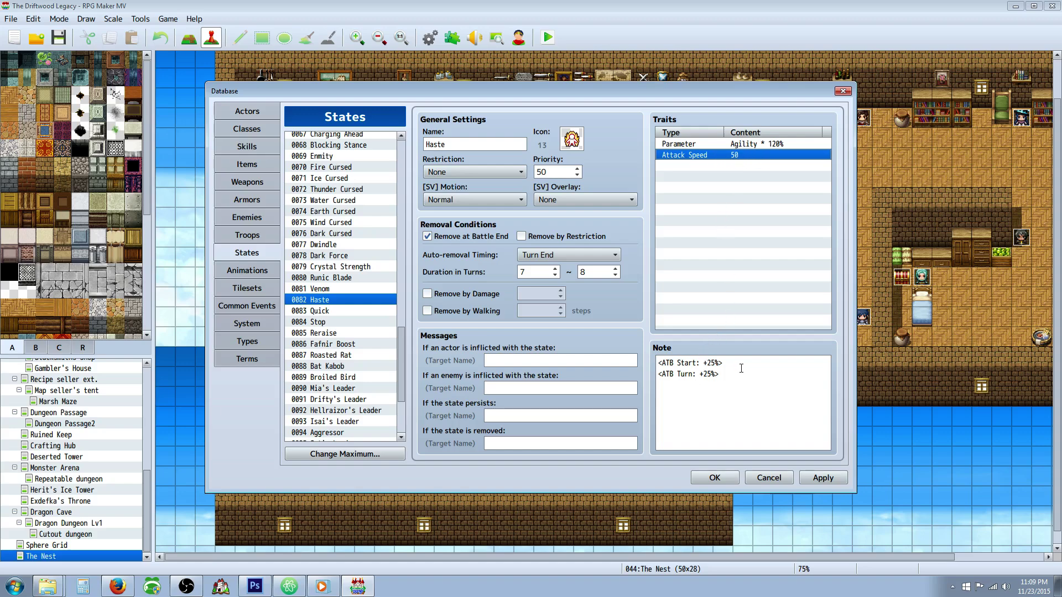
Delete the <ATB Start: +25%> line from Haste's note.
{"action": "left_click_drag", "start_coordinate": [741, 369], "coordinate": [743, 376]}
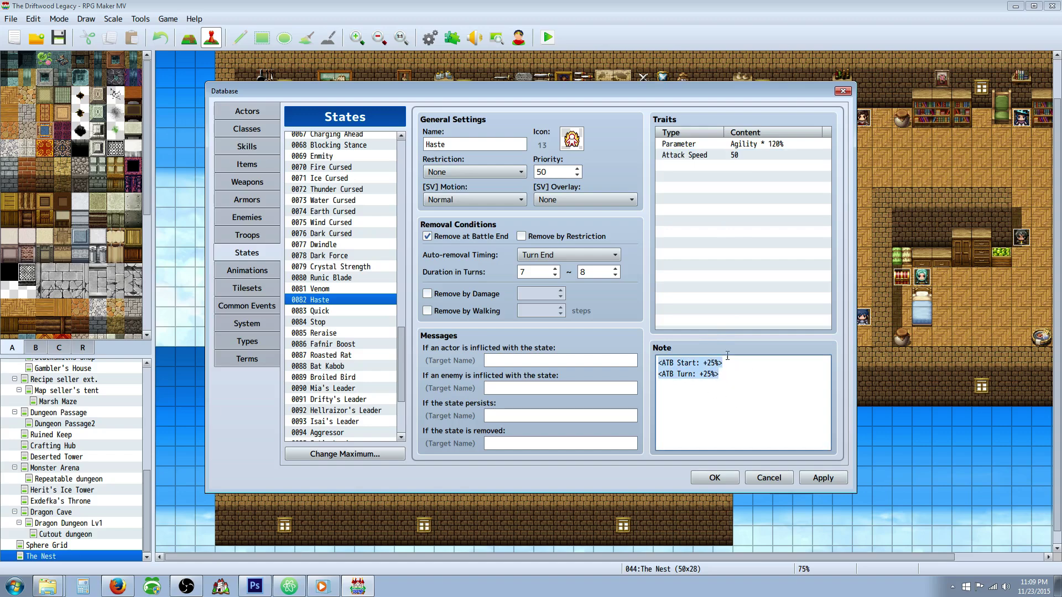
{"action": "left_click", "coordinate": [659, 363]}
{"action": "key", "text": "shift+Right"}
{"action": "key", "text": "shift+Right"}
{"action": "key", "text": "shift+Right"}
{"action": "key", "text": "shift+Right"}
{"action": "key", "text": "shift+Right"}
{"action": "key", "text": "shift+Right"}
{"action": "key", "text": "shift+Right"}
{"action": "key", "text": "shift+Right"}
{"action": "key", "text": "shift+Right"}
{"action": "key", "text": "shift+Right"}
{"action": "key", "text": "shift+Right"}
{"action": "key", "text": "shift+Right"}
{"action": "key", "text": "shift+Right"}
{"action": "key", "text": "shift+Right"}
{"action": "key", "text": "shift+Right"}
{"action": "key", "text": "shift+Right"}
{"action": "key", "text": "shift+Right"}
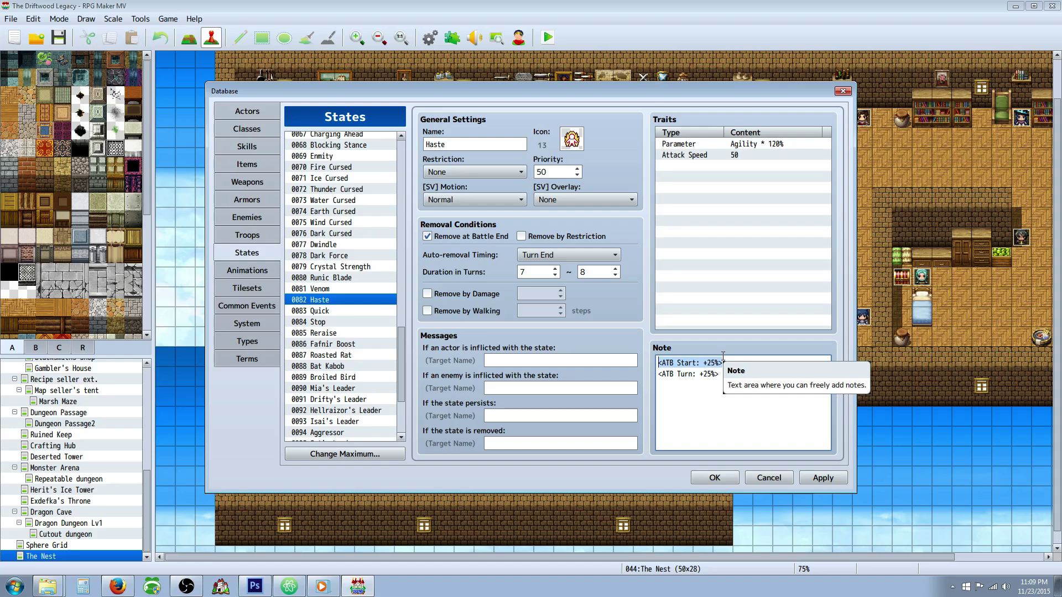
{"action": "key", "text": "Delete"}
{"action": "key", "text": "Delete"}
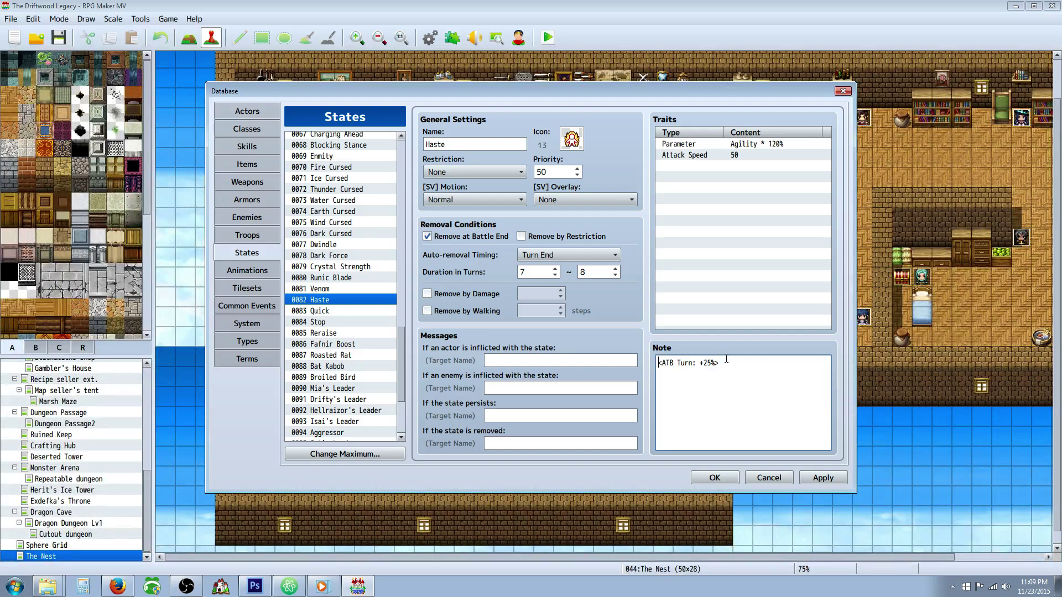
Retype <ATB Start: +25%> after the <ATB Turn: +25%> tag and apply.
{"action": "left_click_drag", "start_coordinate": [720, 363], "coordinate": [644, 366]}
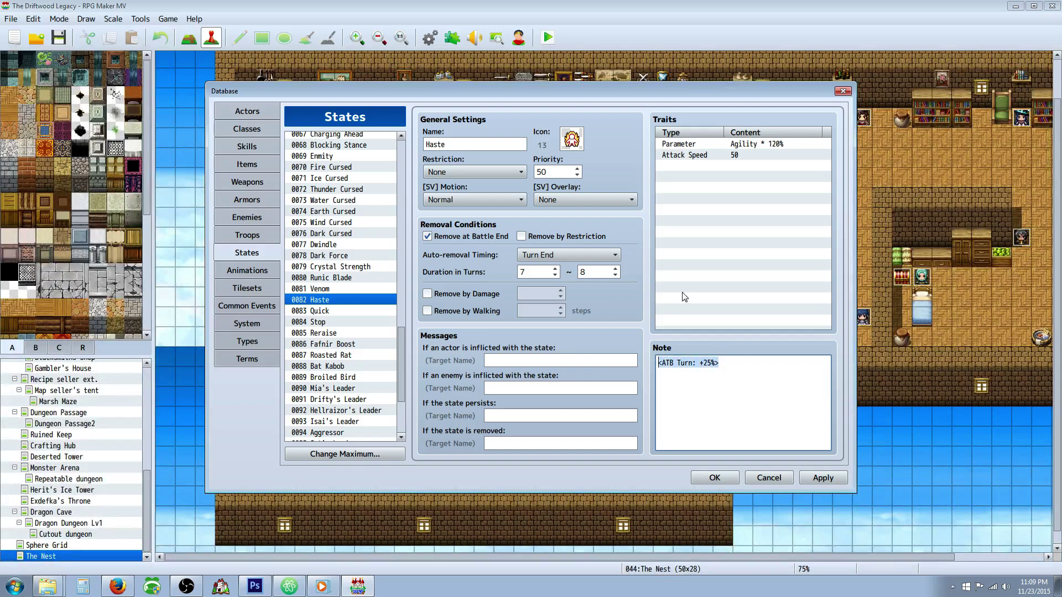
{"action": "left_click", "coordinate": [723, 368]}
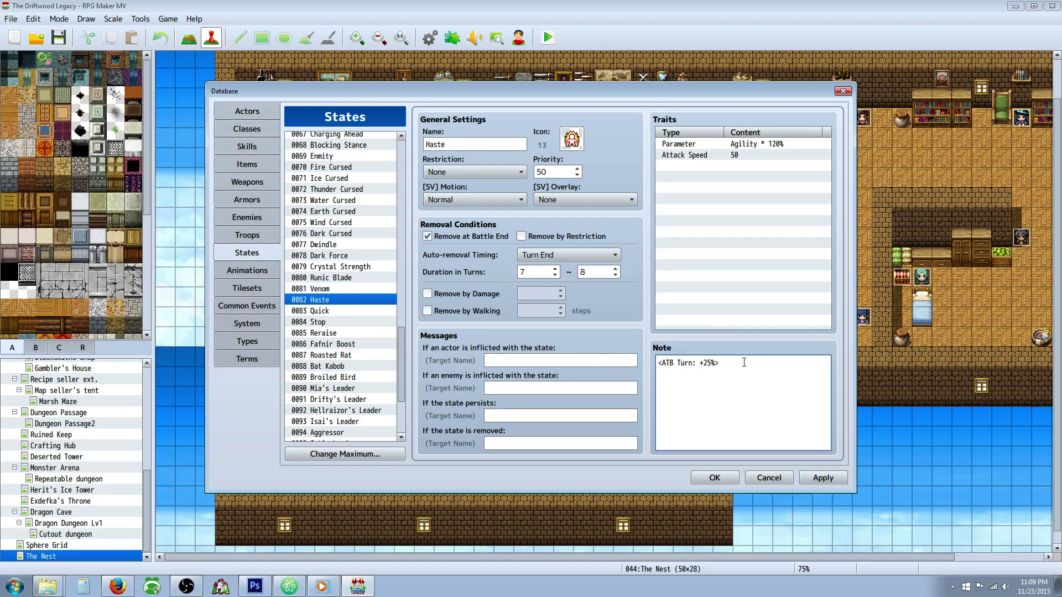
{"action": "type", "text": "<ATB Start: +25%>"}
{"action": "left_click", "coordinate": [822, 477]}
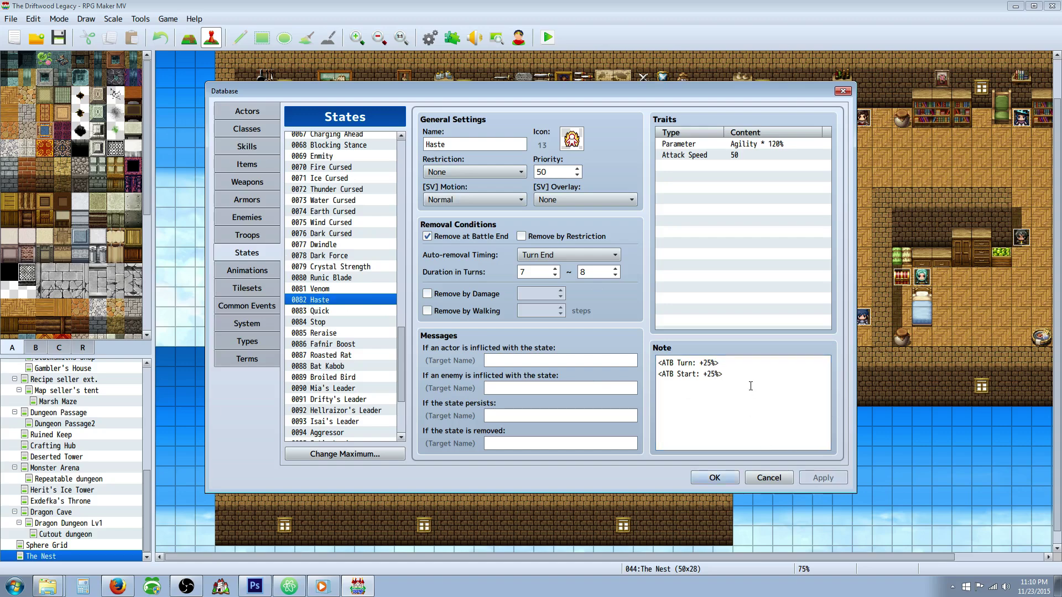
{"action": "left_click", "coordinate": [738, 365]}
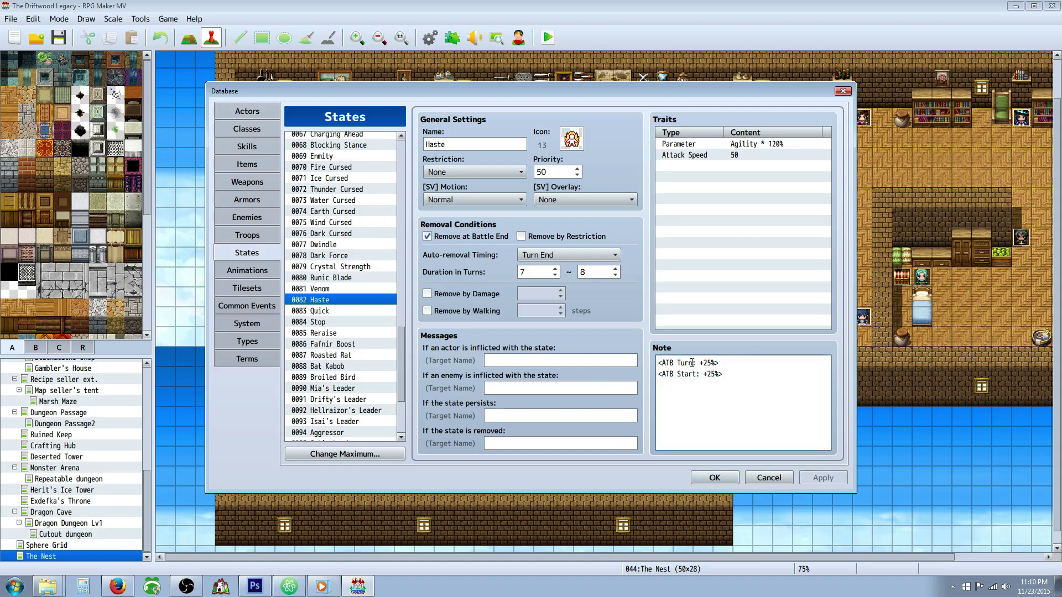
{"action": "left_click_drag", "start_coordinate": [705, 363], "coordinate": [715, 363]}
View state 0014 HP Regen, then return to the Holy Circle skill.
{"action": "left_click", "coordinate": [761, 390]}
{"action": "left_click_drag", "start_coordinate": [400, 357], "coordinate": [409, 222]}
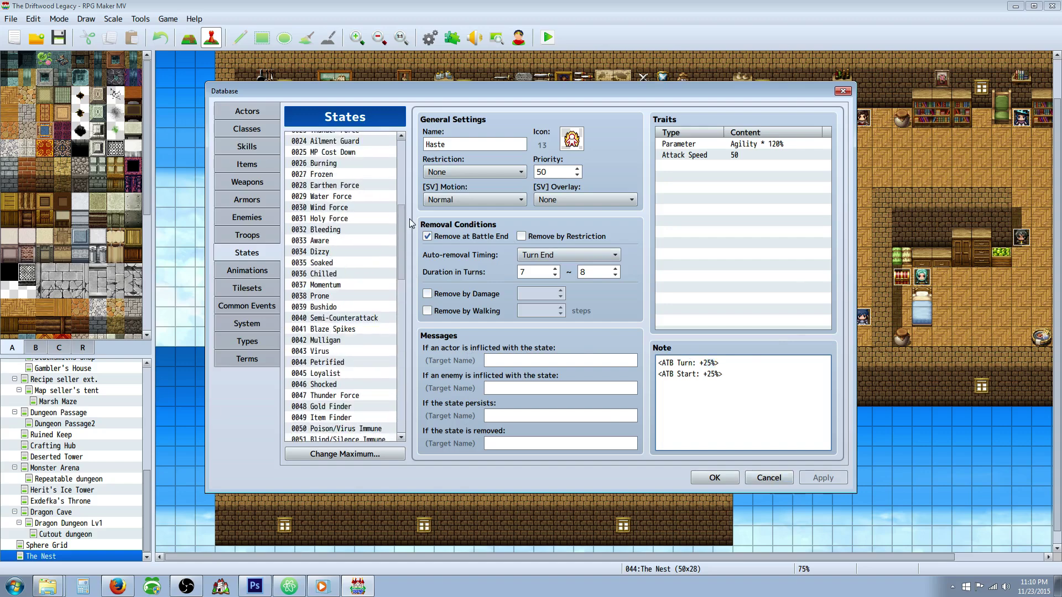
{"action": "scroll", "coordinate": [354, 246], "scroll_direction": "up", "scroll_amount": 6}
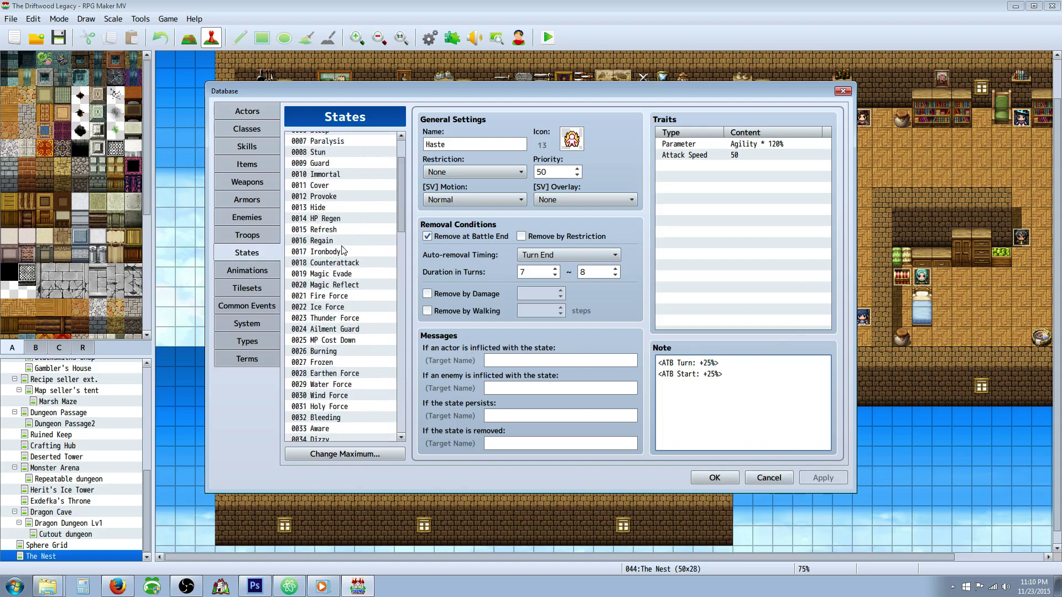
{"action": "left_click", "coordinate": [334, 220]}
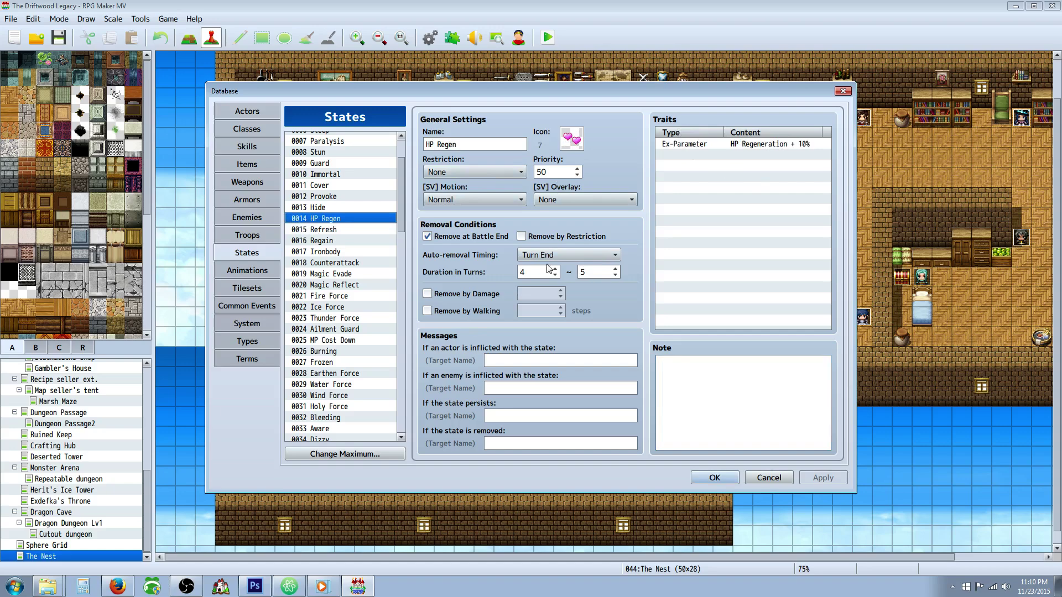
{"action": "left_click", "coordinate": [259, 146]}
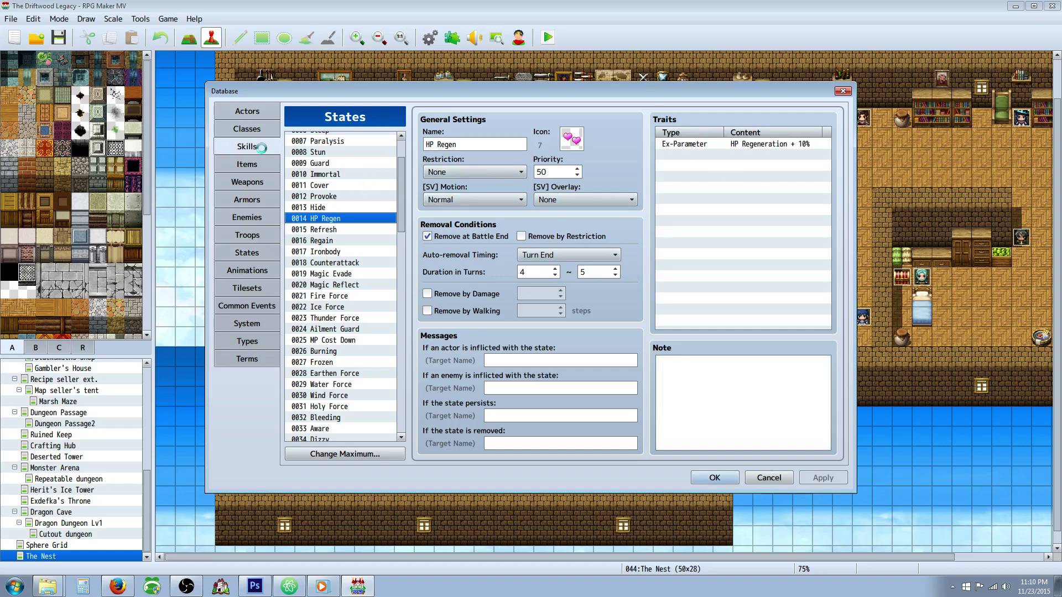
{"action": "left_click", "coordinate": [261, 164]}
Return to Holy Circle on the Skills tab and review its damage formula, including the 100 value.
{"action": "left_click", "coordinate": [261, 149]}
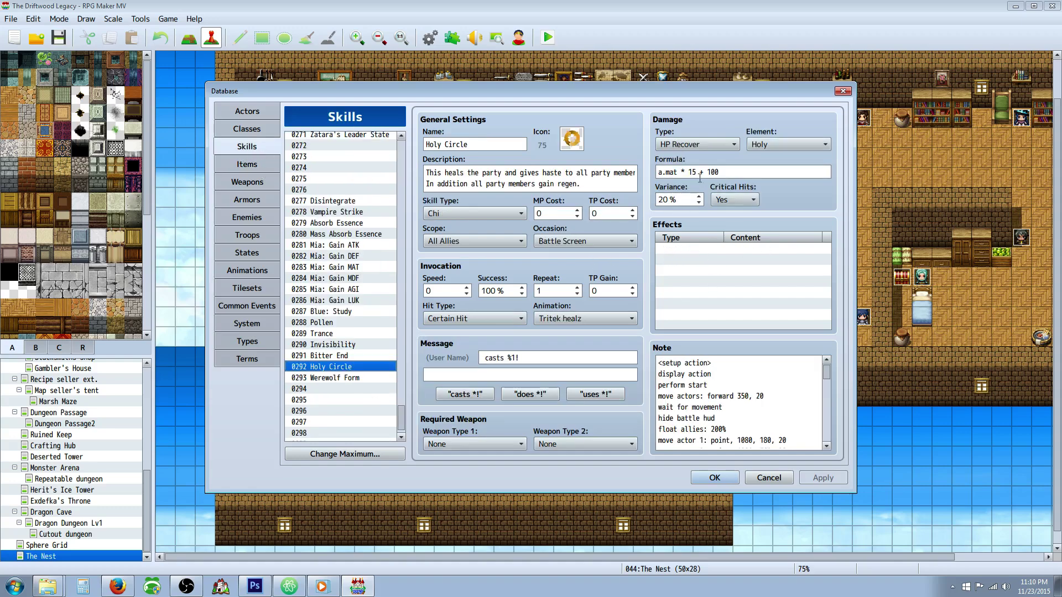
{"action": "triple_click", "coordinate": [741, 172]}
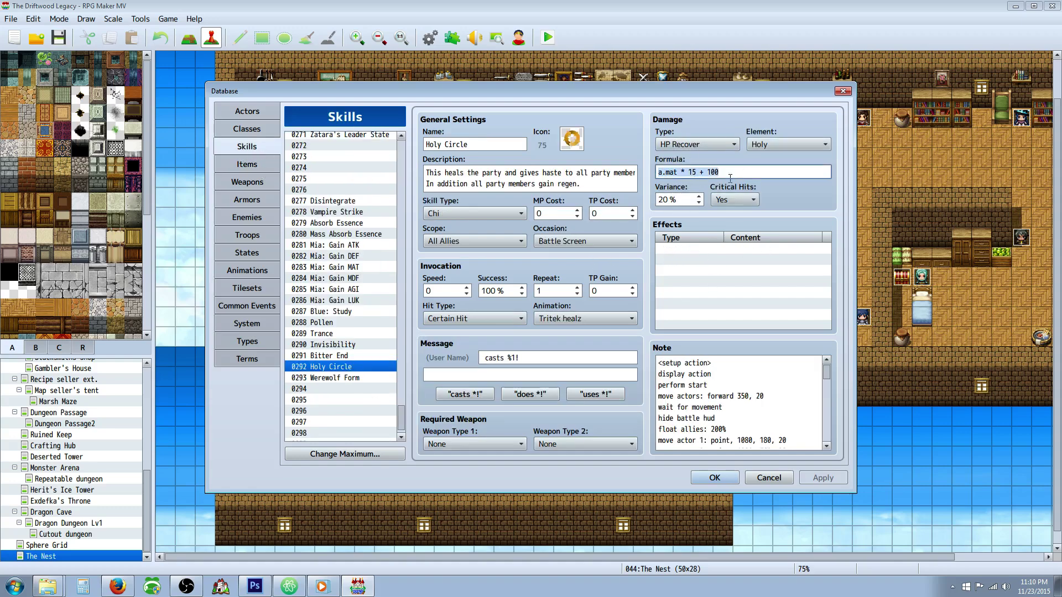
{"action": "left_click", "coordinate": [693, 172]}
{"action": "left_click_drag", "start_coordinate": [719, 172], "coordinate": [686, 172]}
{"action": "left_click_drag", "start_coordinate": [761, 172], "coordinate": [656, 176]}
Check Holy Circle's first effect and state-adding notetag, then close the Database keeping changes.
{"action": "left_click", "coordinate": [695, 248]}
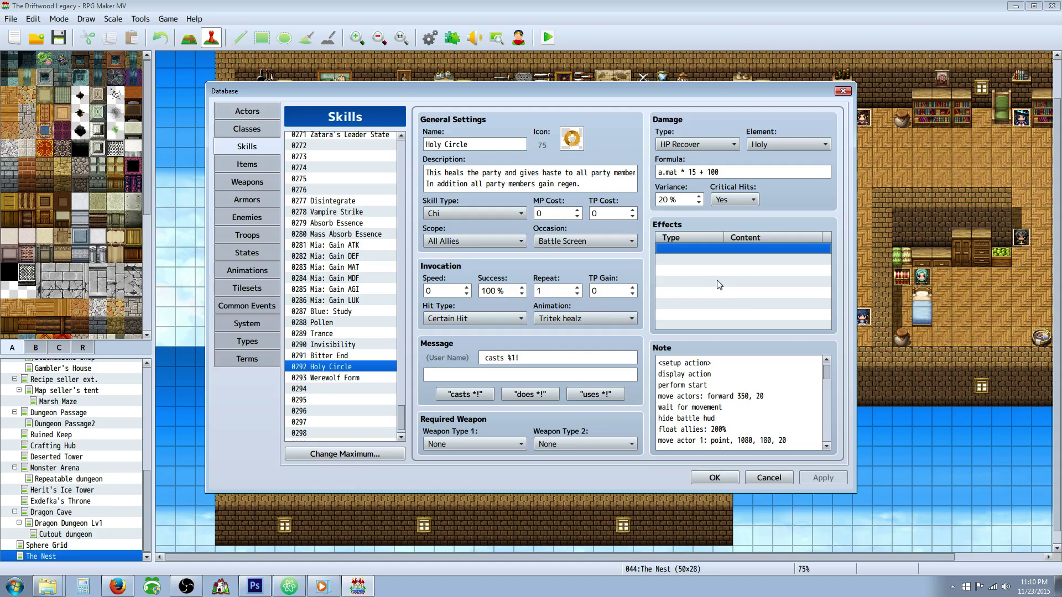
{"action": "left_click", "coordinate": [740, 378]}
{"action": "key", "text": "ctrl+a"}
{"action": "scroll", "coordinate": [740, 378], "scroll_direction": "down", "scroll_amount": 5}
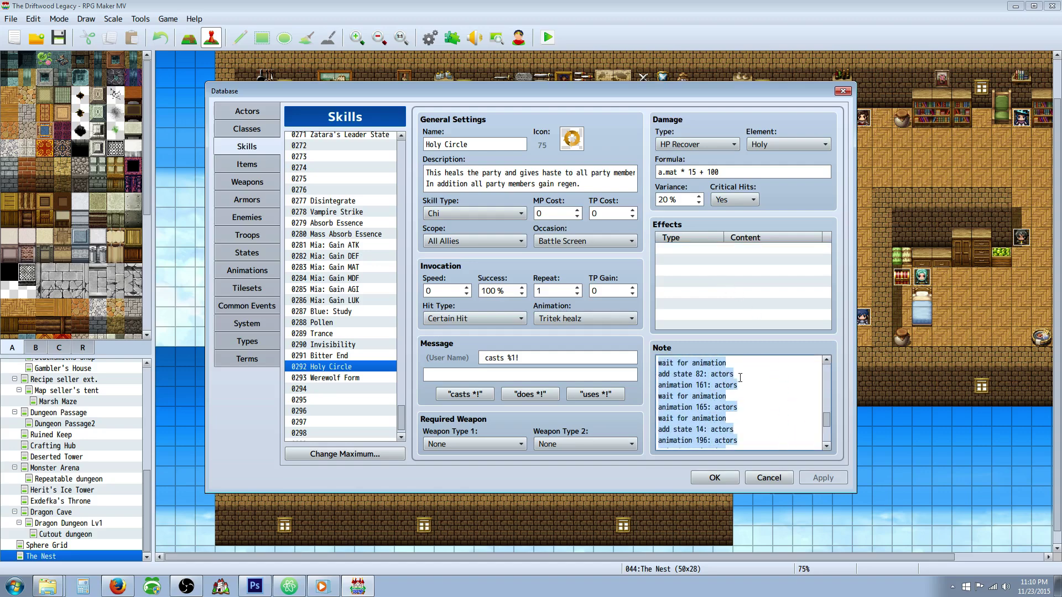
{"action": "left_click", "coordinate": [717, 476]}
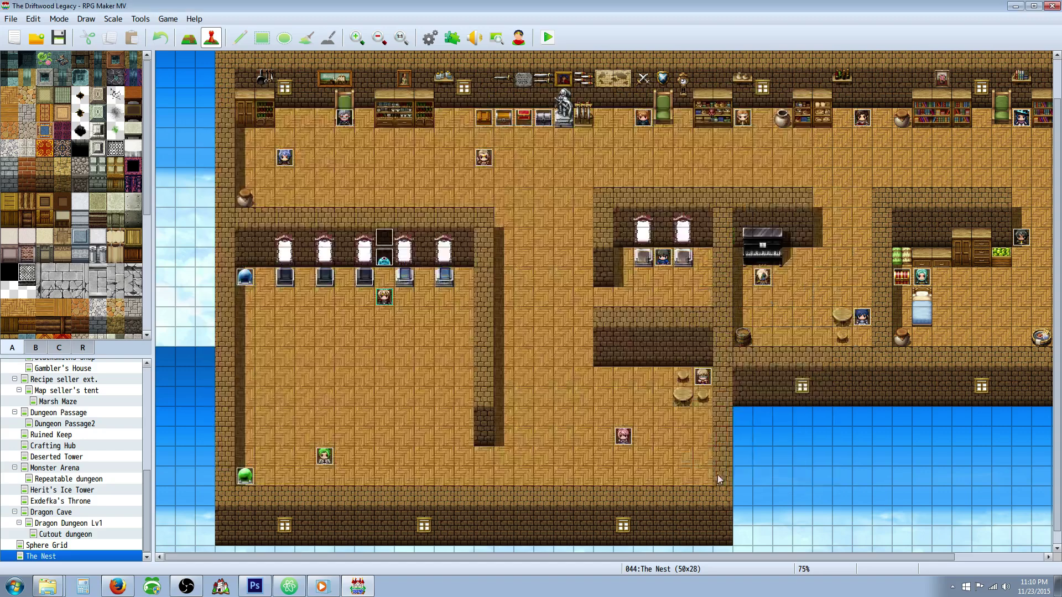
Save the project with the updated Holy Circle skill and Haste state.
{"action": "left_click", "coordinate": [60, 42]}
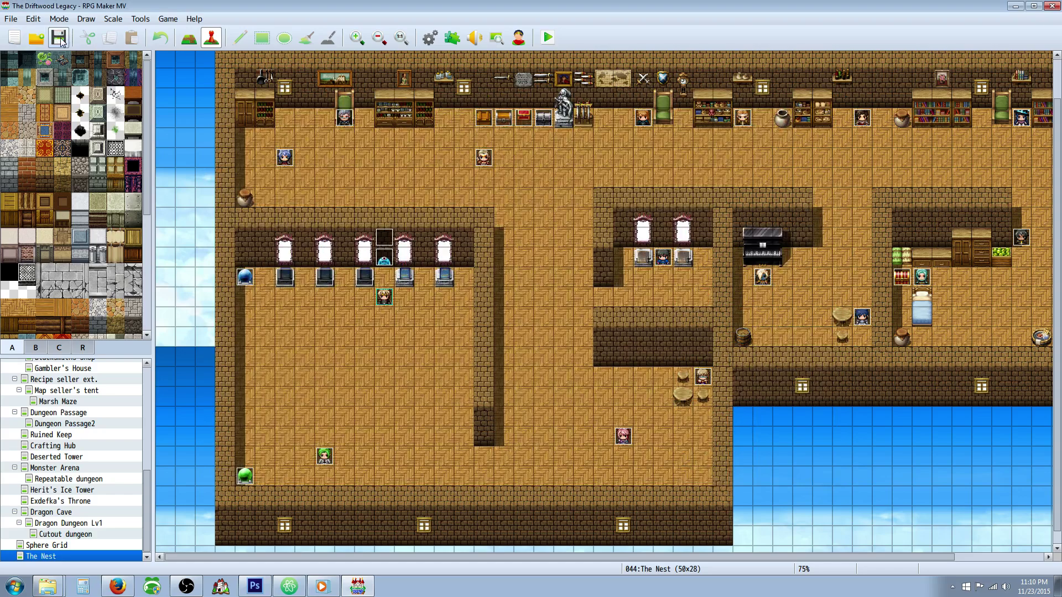